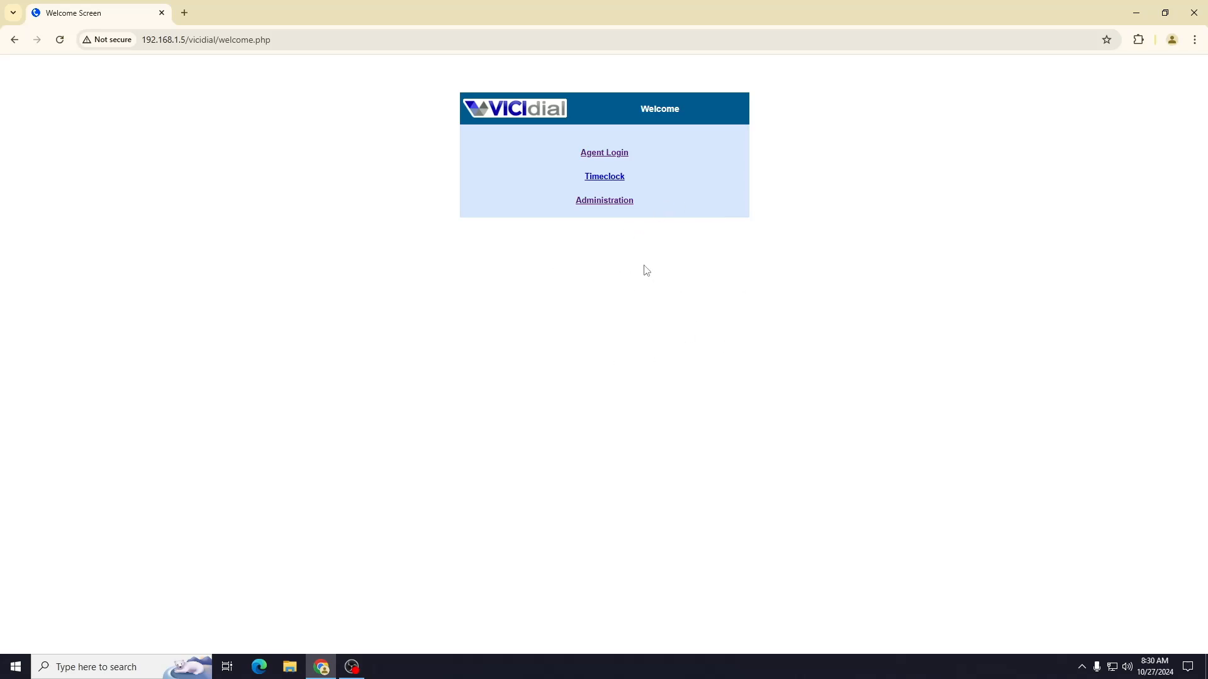
- Open the Administration area's campaign list and show the TEST campaign in Detail View
click(615, 203)
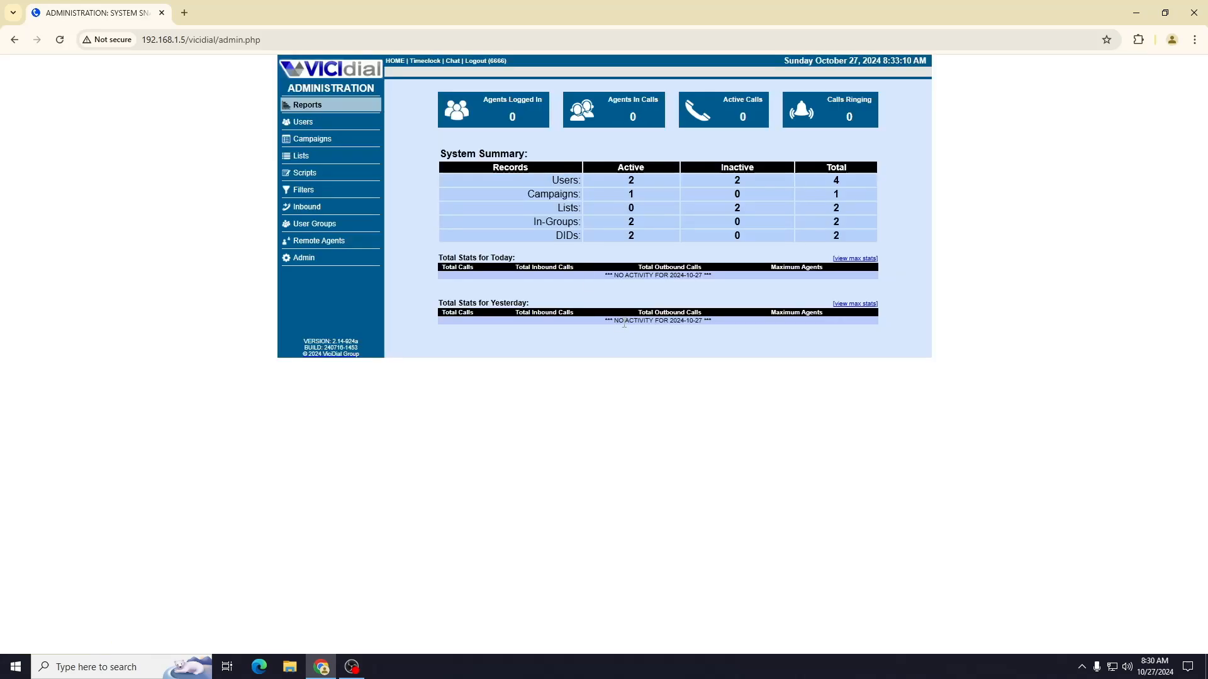
click(318, 142)
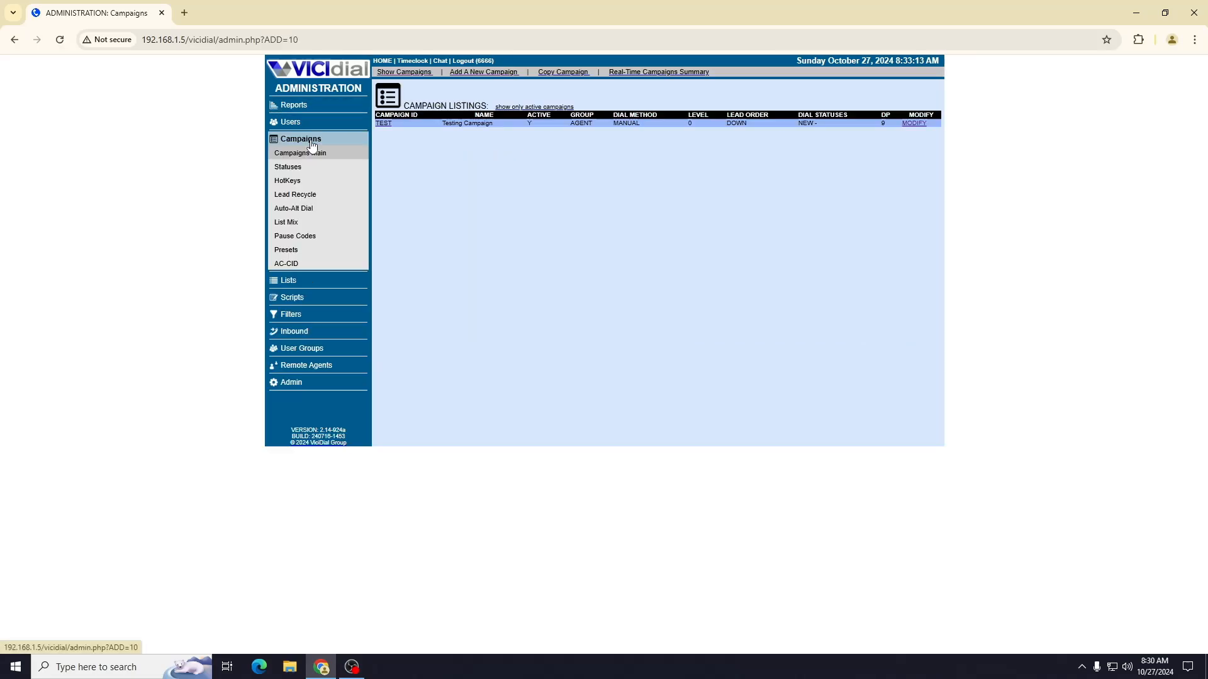
click(385, 124)
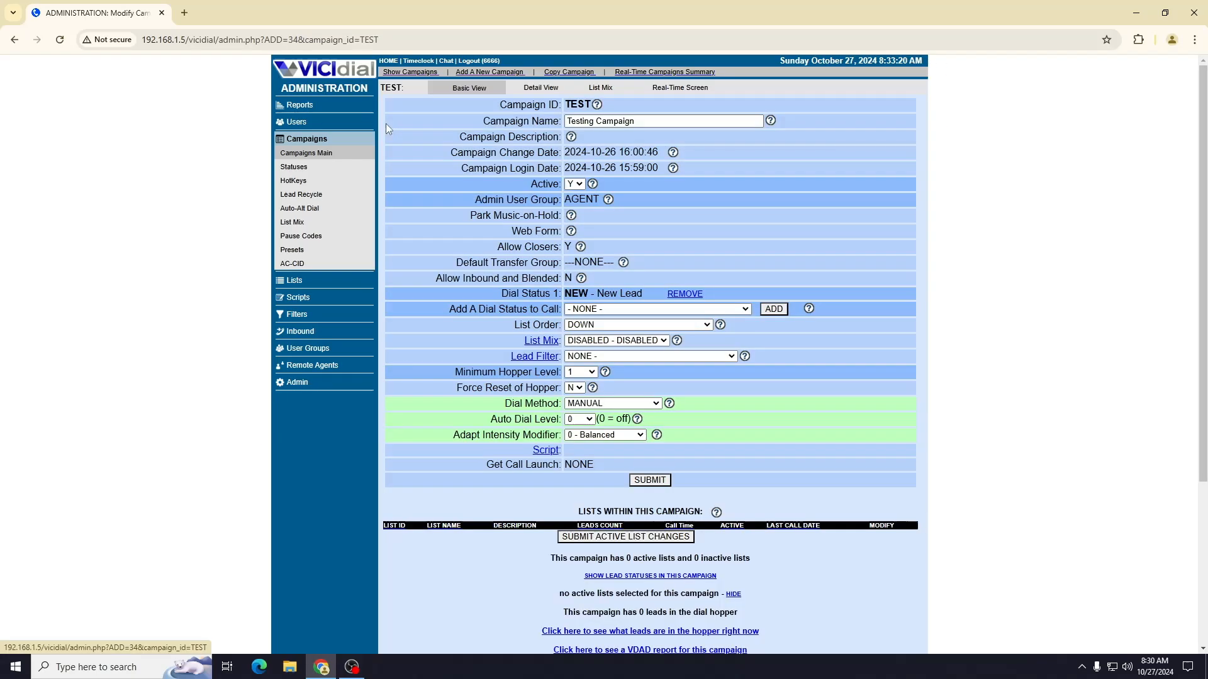
click(541, 87)
scroll(460, 252, down, 1)
scroll(623, 244, up, 1)
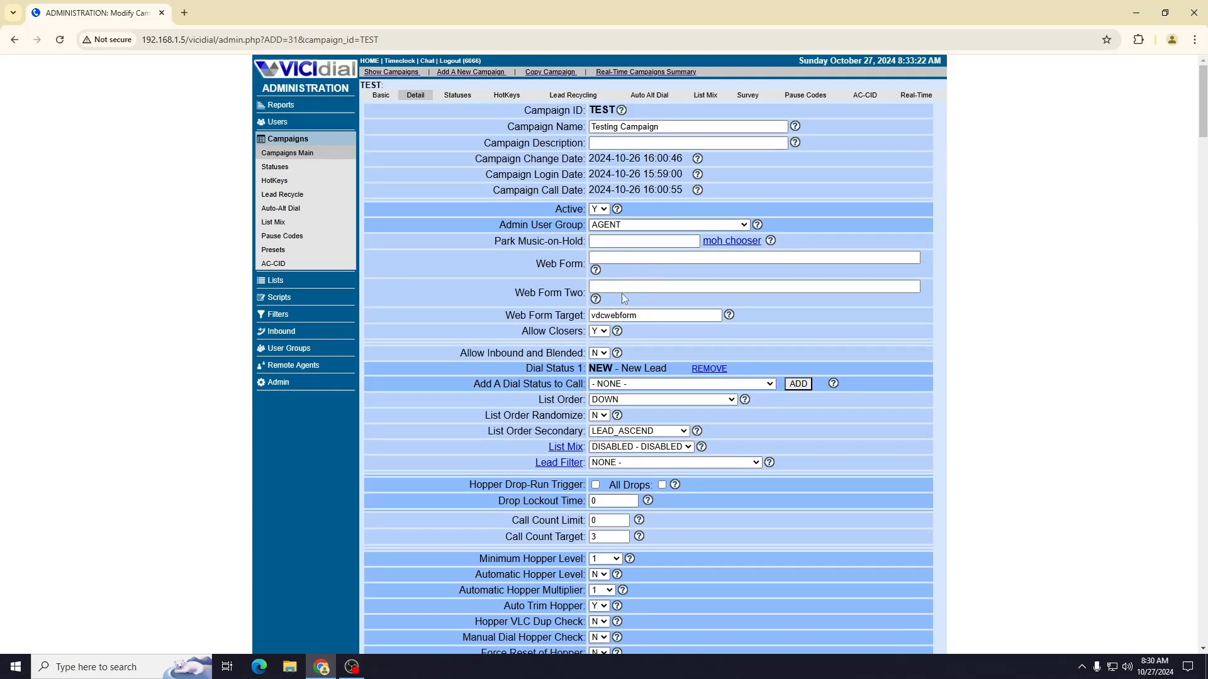
click(641, 317)
- Open the Agent Login page of 192.168.1.5 in a new browser tab
click(185, 14)
text(192.168.1.5)
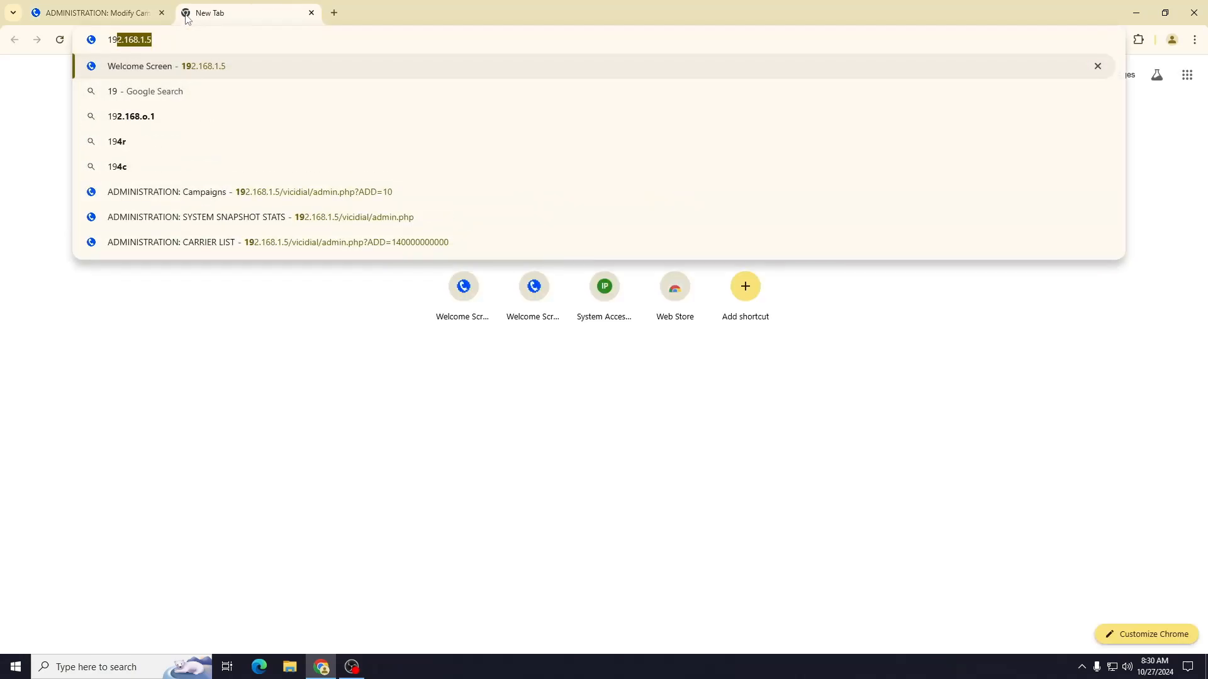
key(Return)
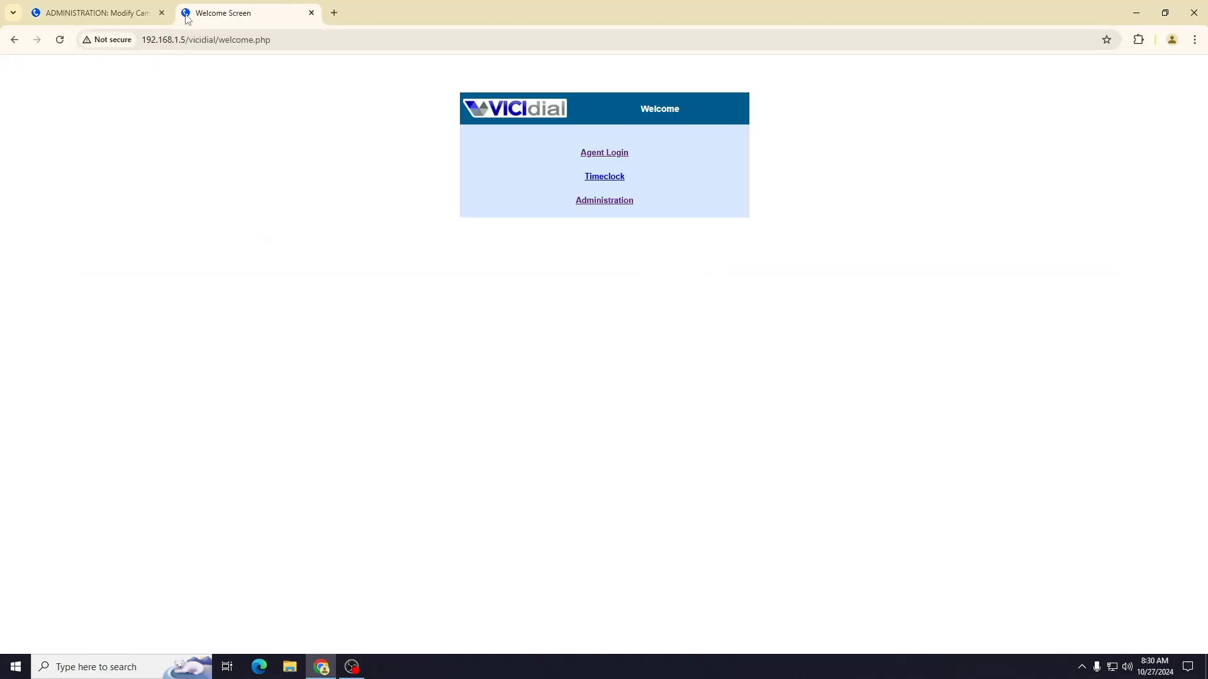
click(604, 152)
- Search the computer for yate and launch the Yate Client softphone
key(super)
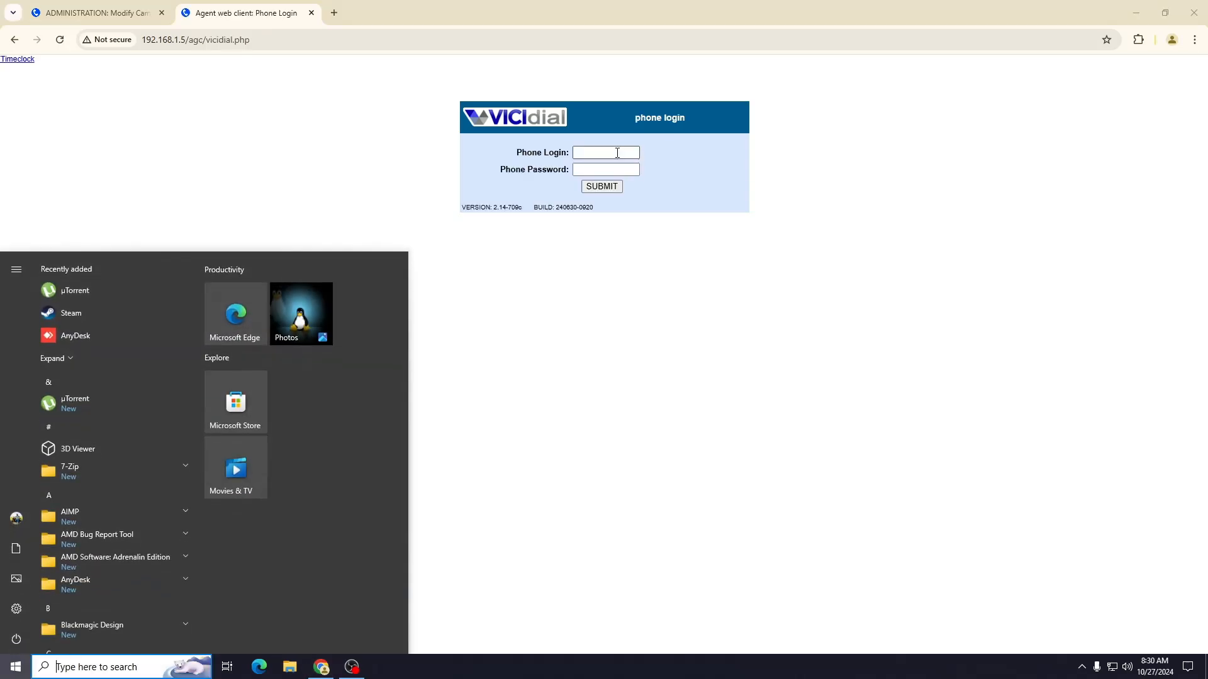
text(yate)
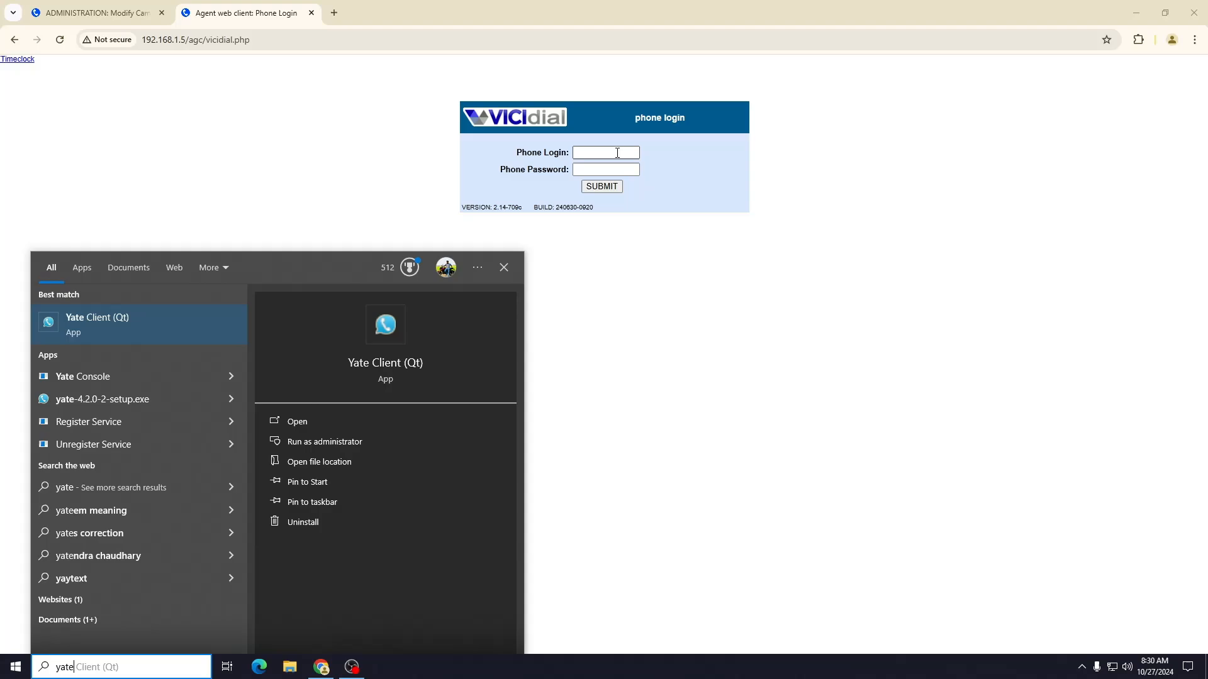
key(Return)
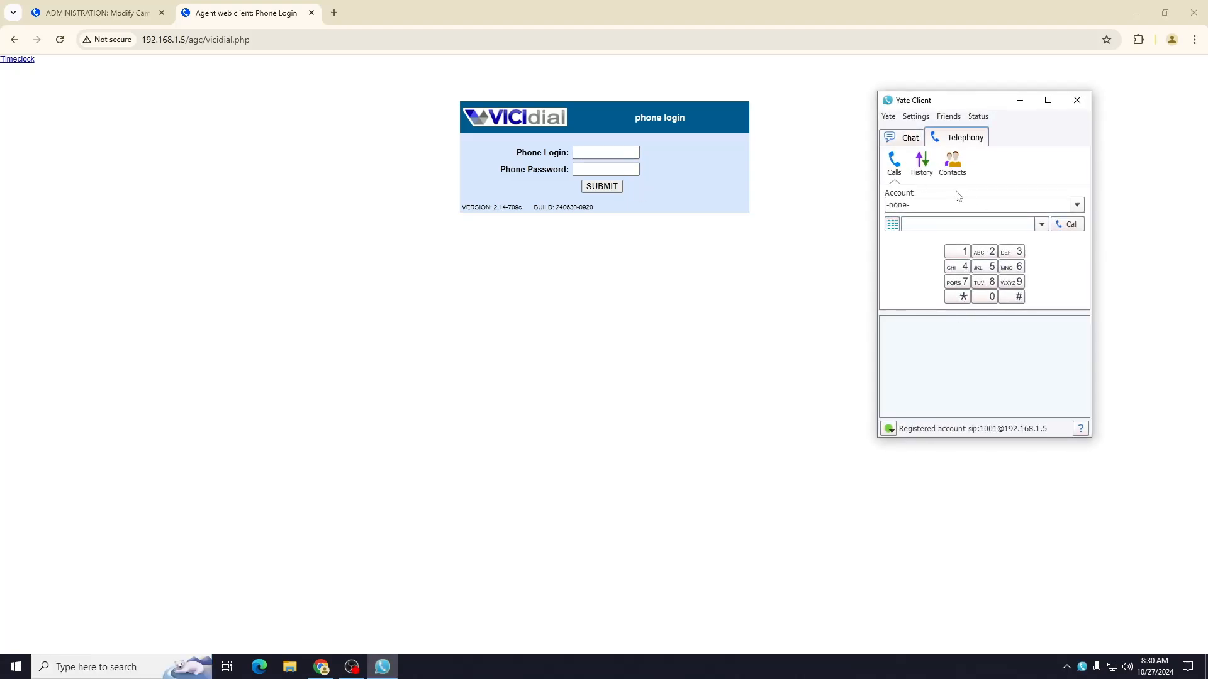
- Review the SIP accounts in Yate Client, close the list and the login failure notice, and return to the browser
click(915, 116)
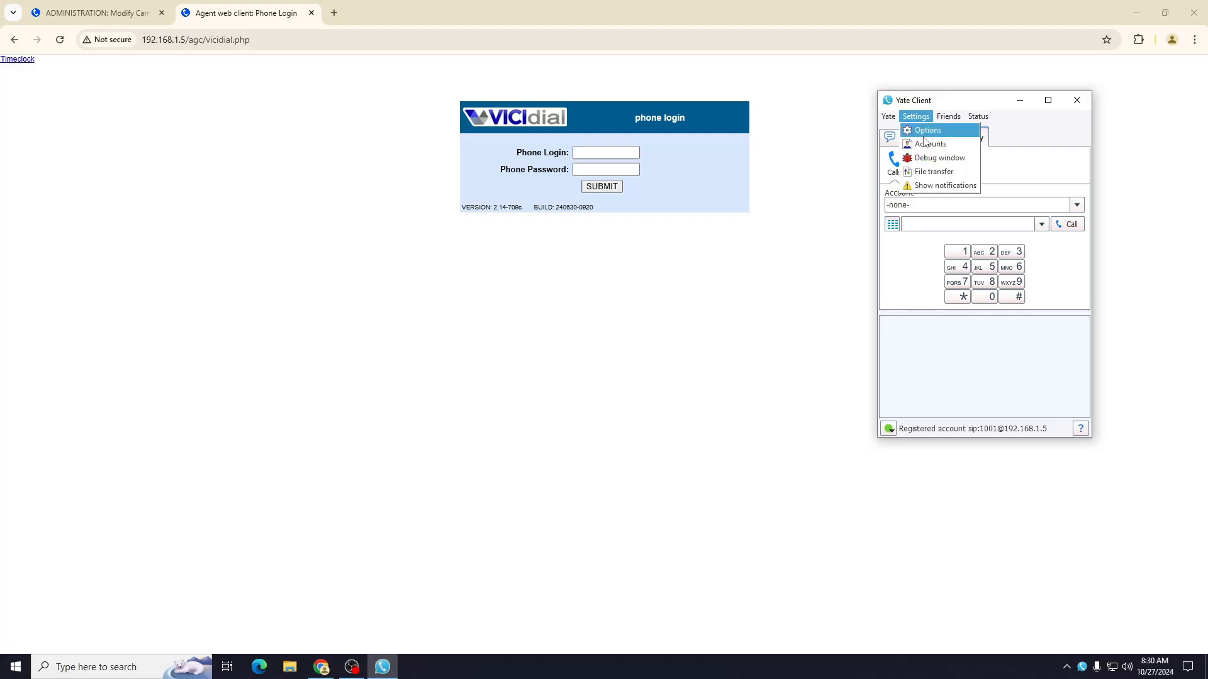
click(924, 128)
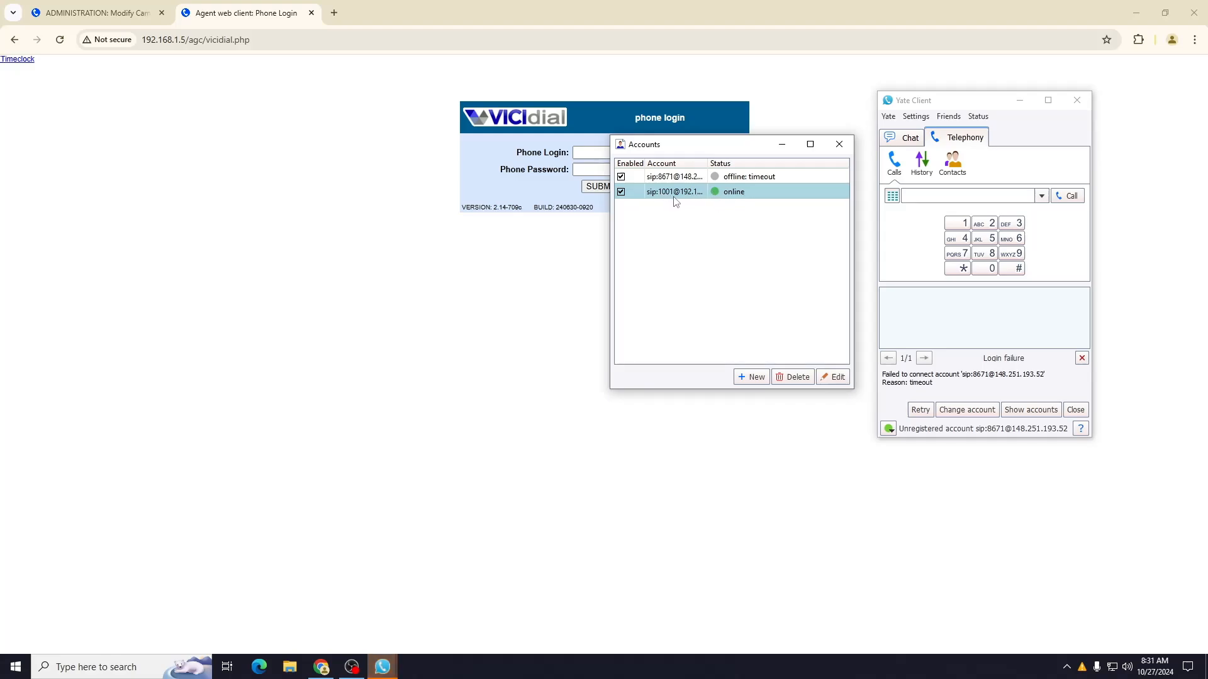
click(839, 144)
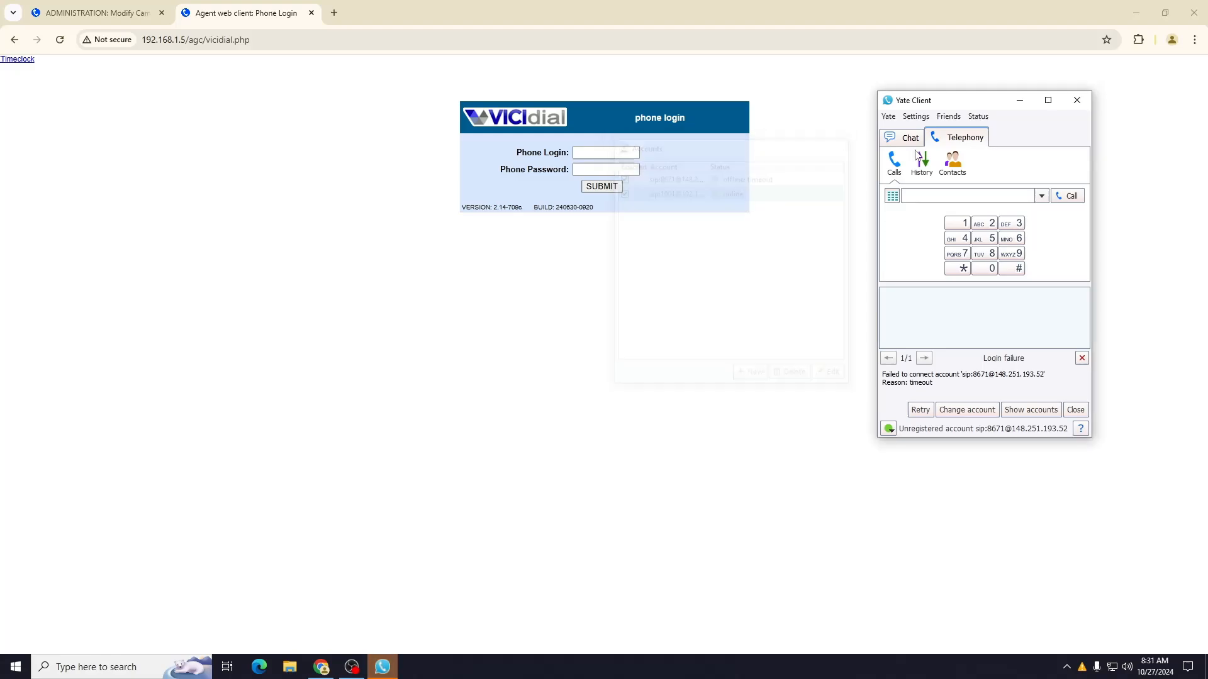
click(1084, 412)
click(817, 431)
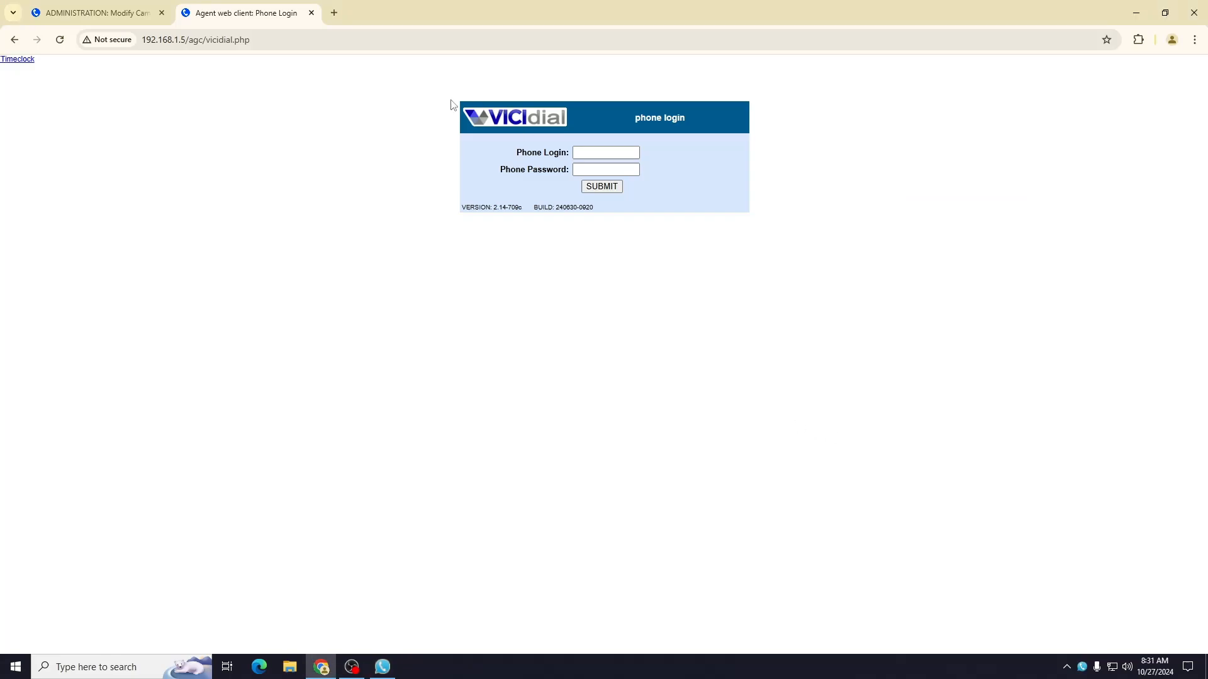
- Submit the phone login form with the phone login and the phone password
click(604, 152)
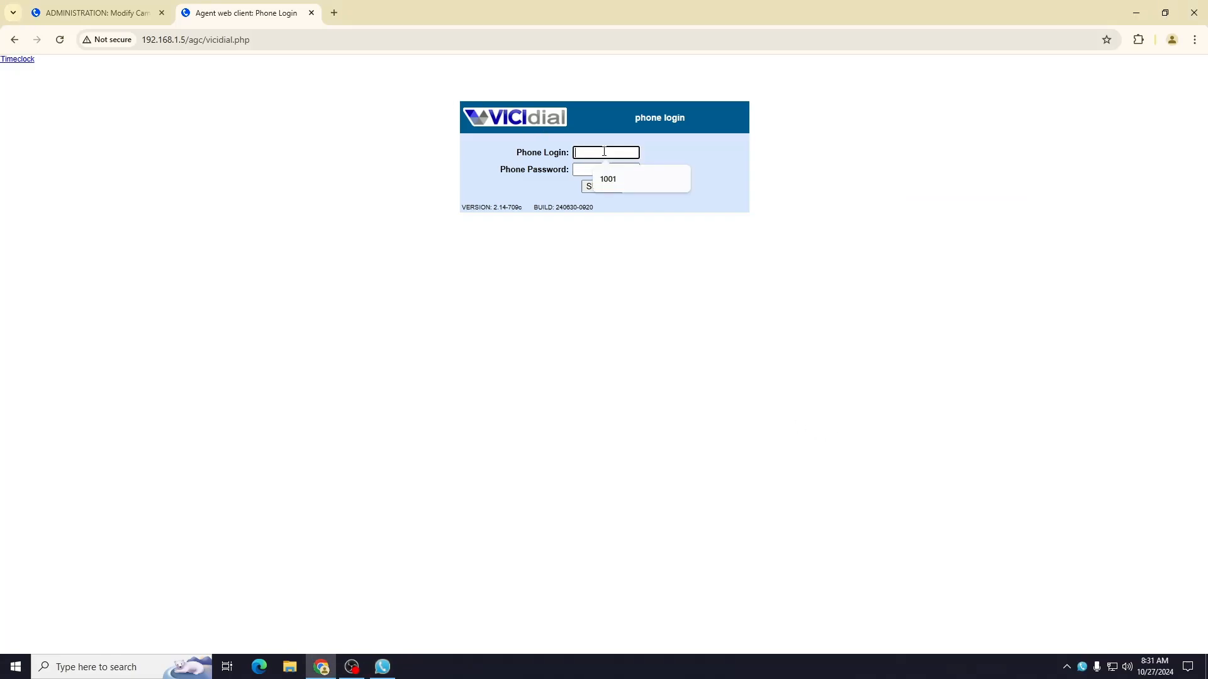
click(636, 182)
click(610, 171)
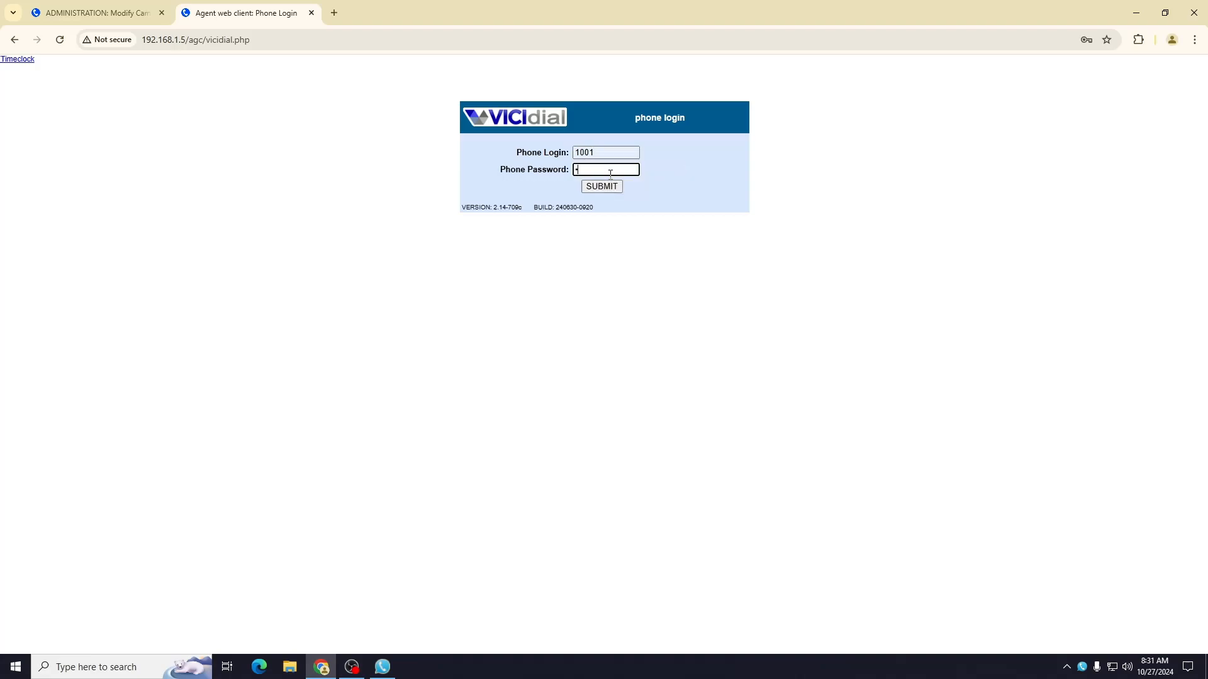
click(609, 184)
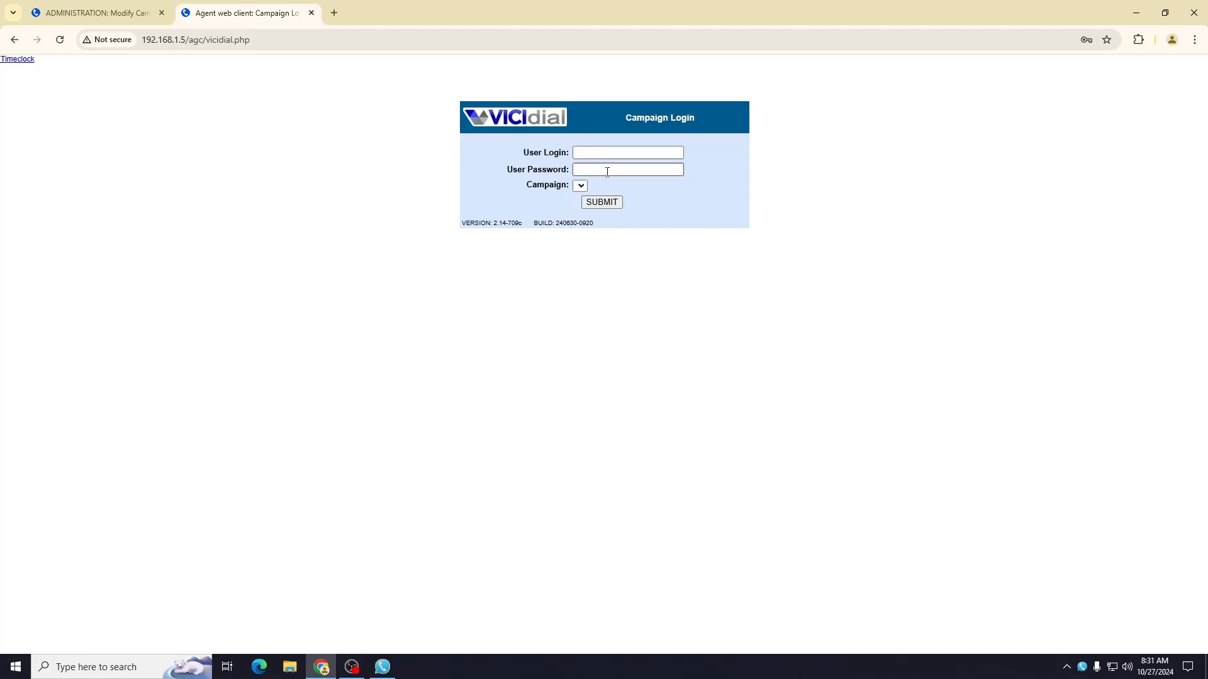
- Log in to the TEST - Testing Campaign with the agent's user login and user password
click(605, 151)
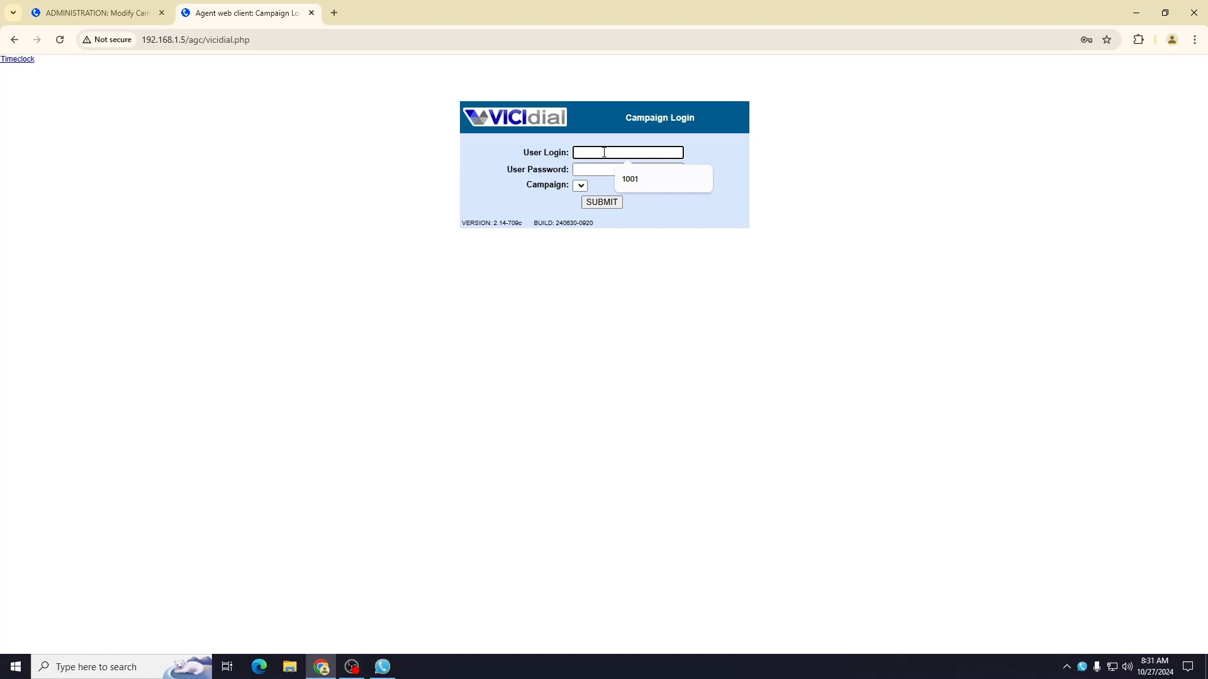
click(629, 179)
click(618, 167)
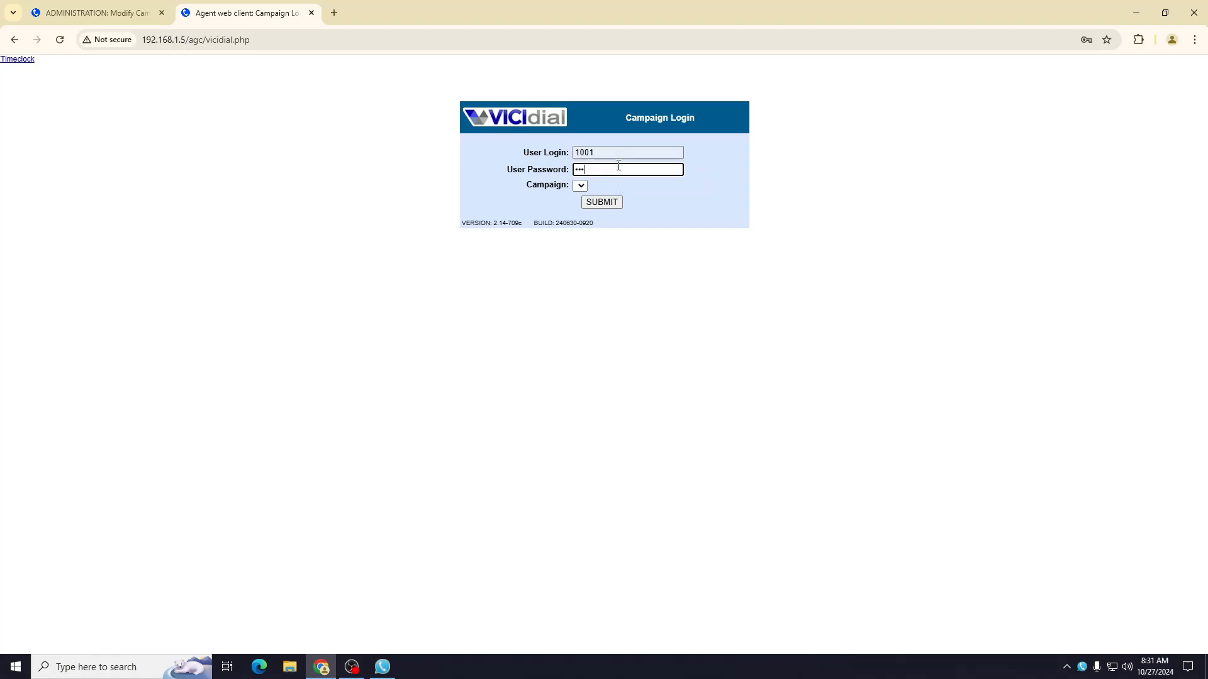
click(580, 186)
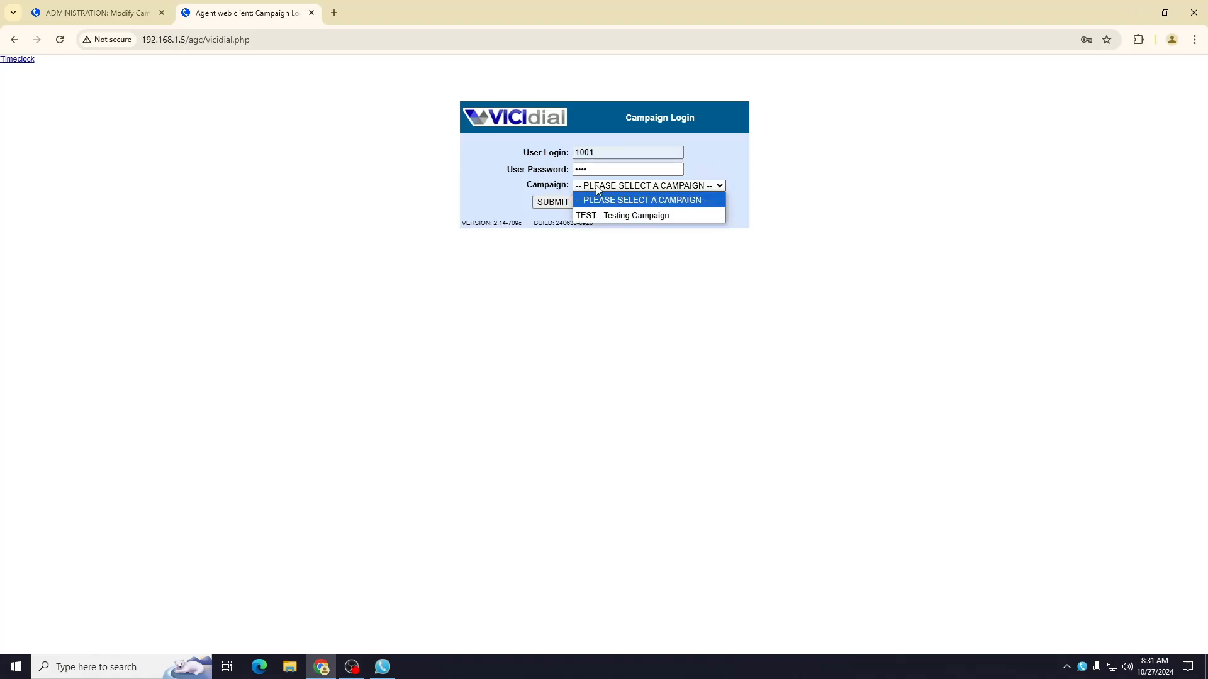
click(597, 216)
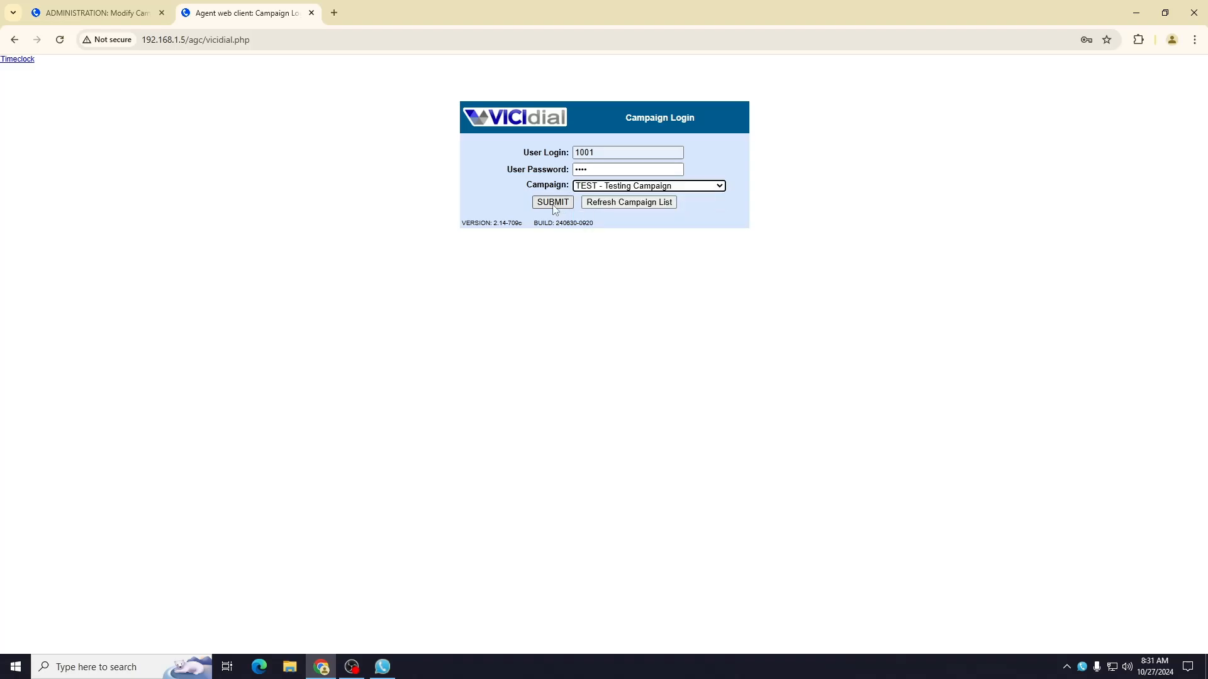
click(553, 205)
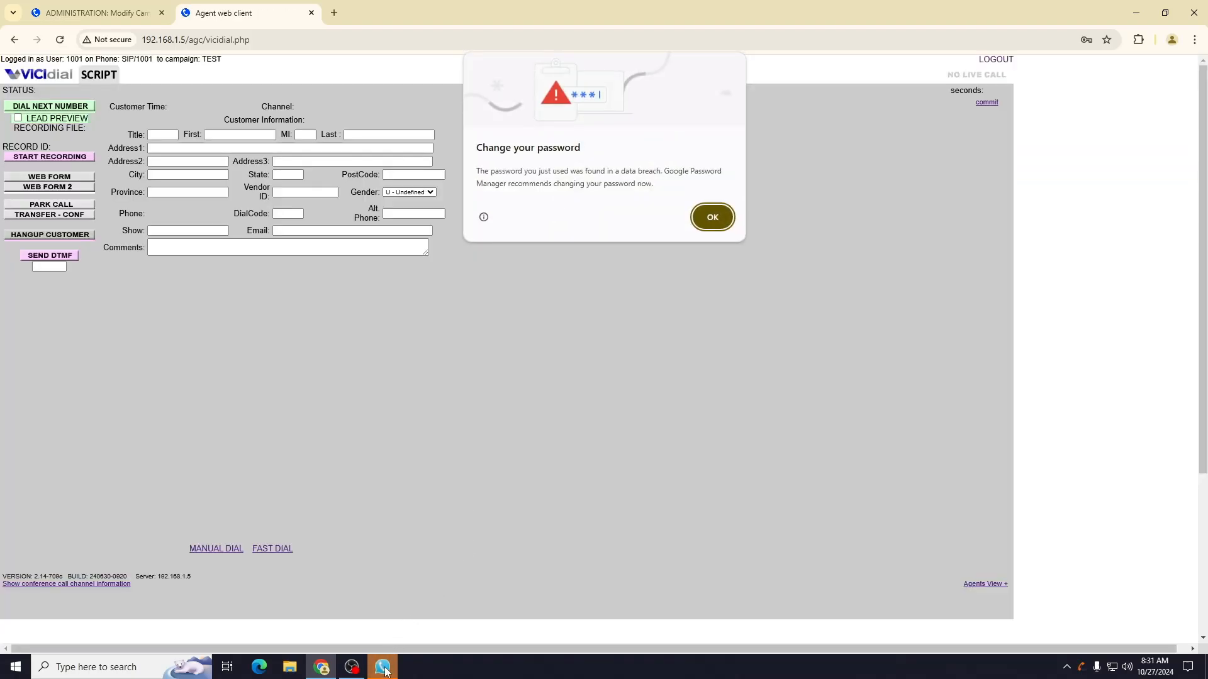
- Answer the incoming session call in Yate Client and dismiss the browser's change-password warning
click(383, 668)
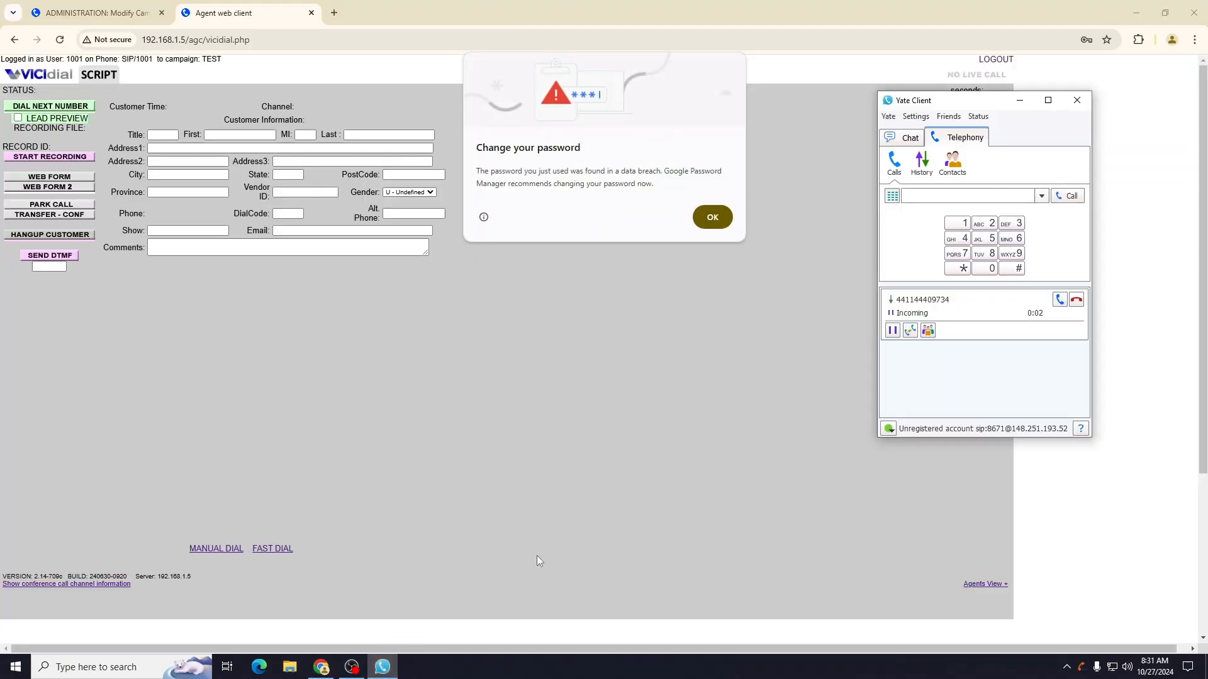
click(1060, 300)
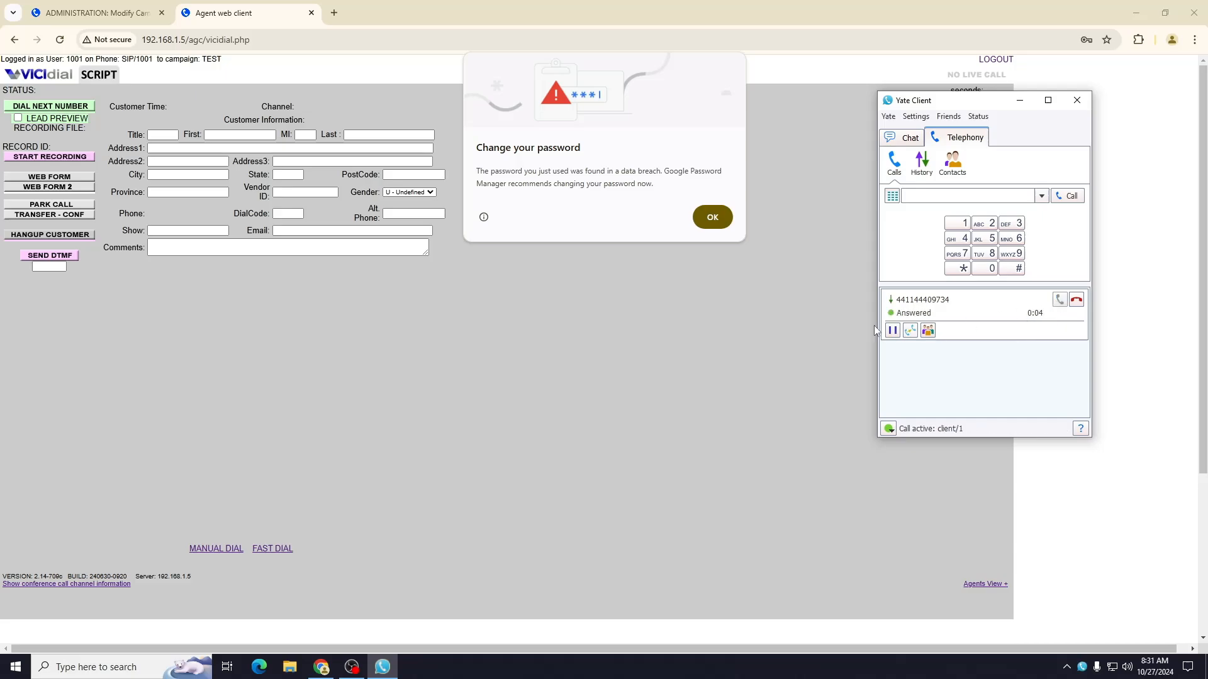
click(721, 227)
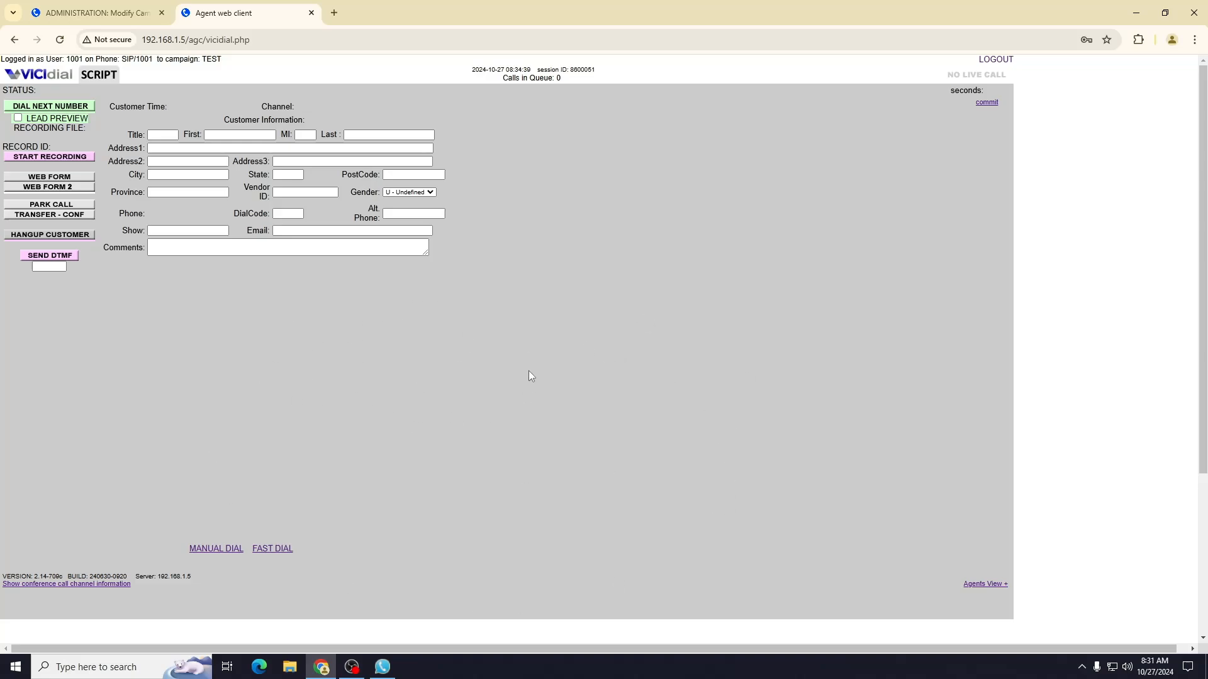
- Log out of the agent session and reopen the TEST campaign's Detail View in the administration tab
click(985, 61)
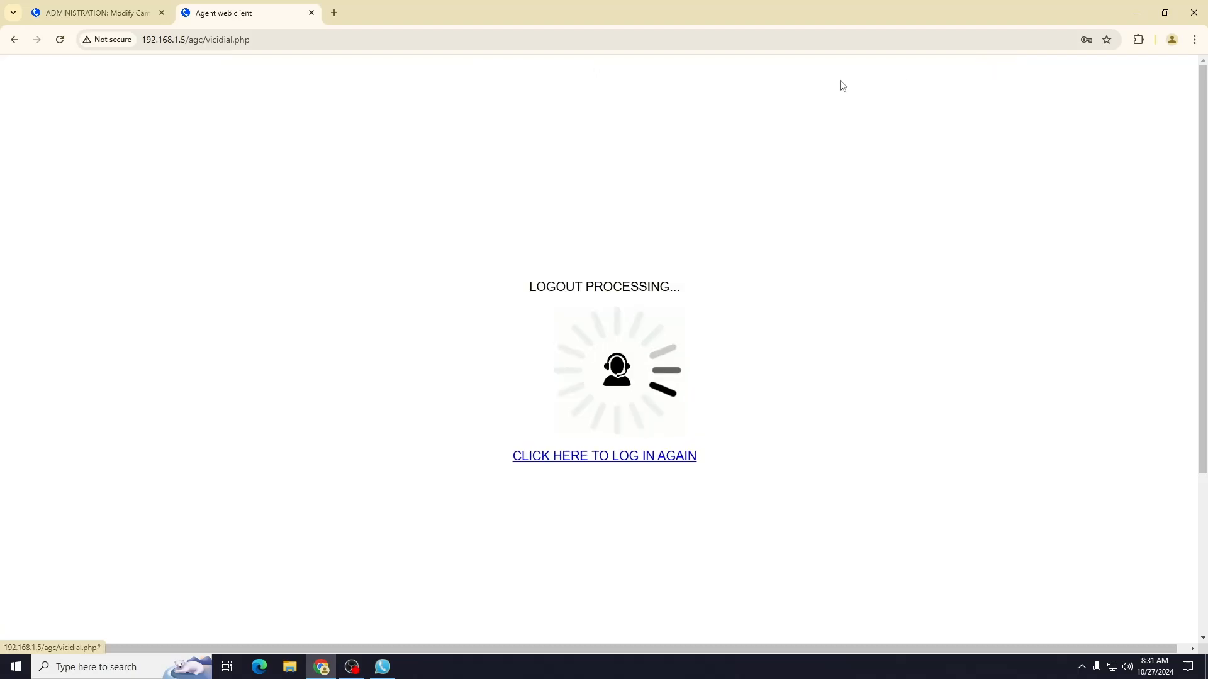
click(119, 18)
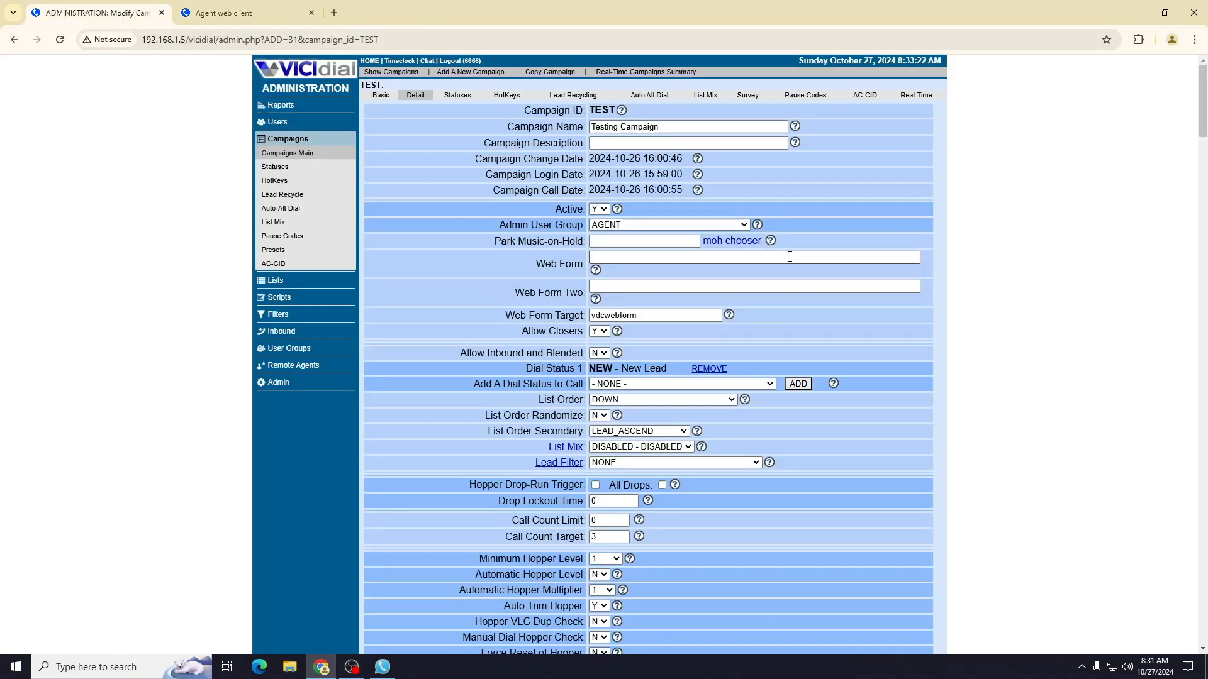
click(295, 153)
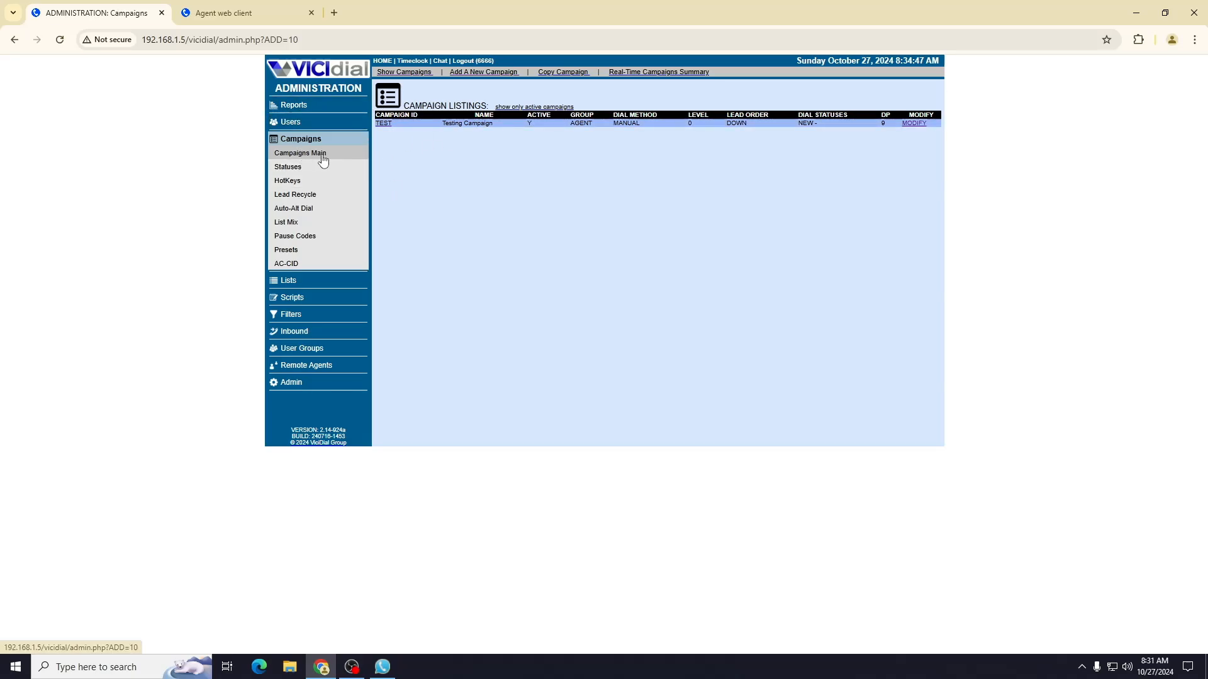
click(385, 124)
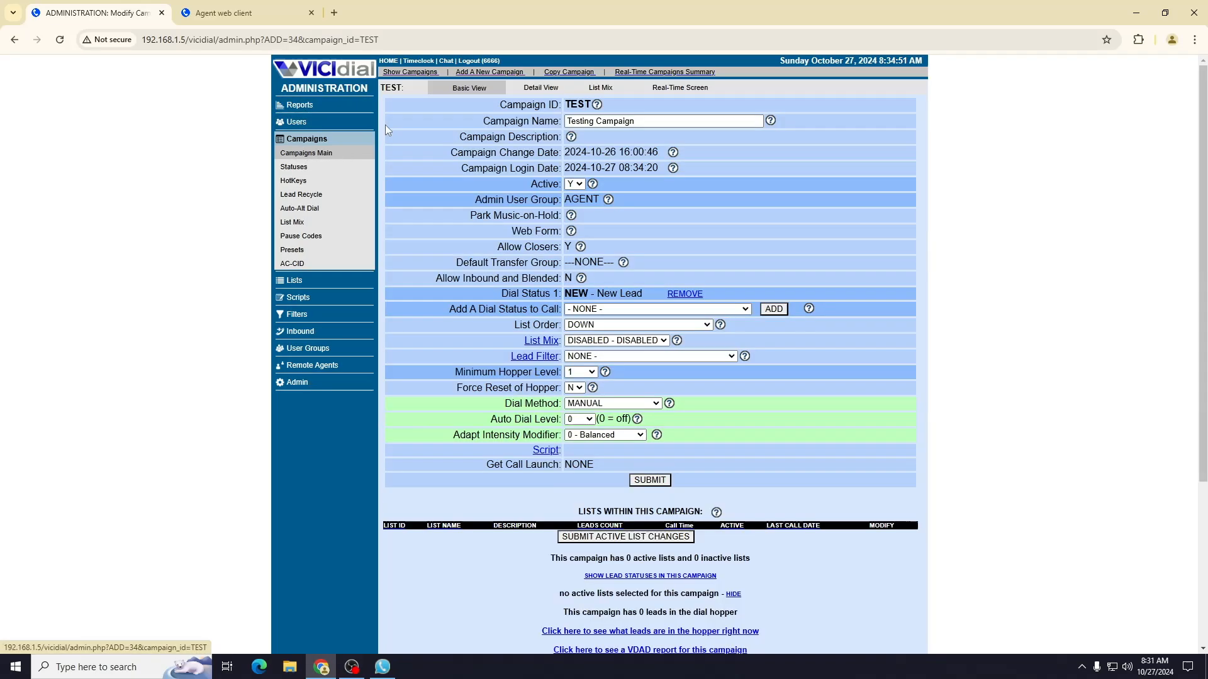
click(551, 91)
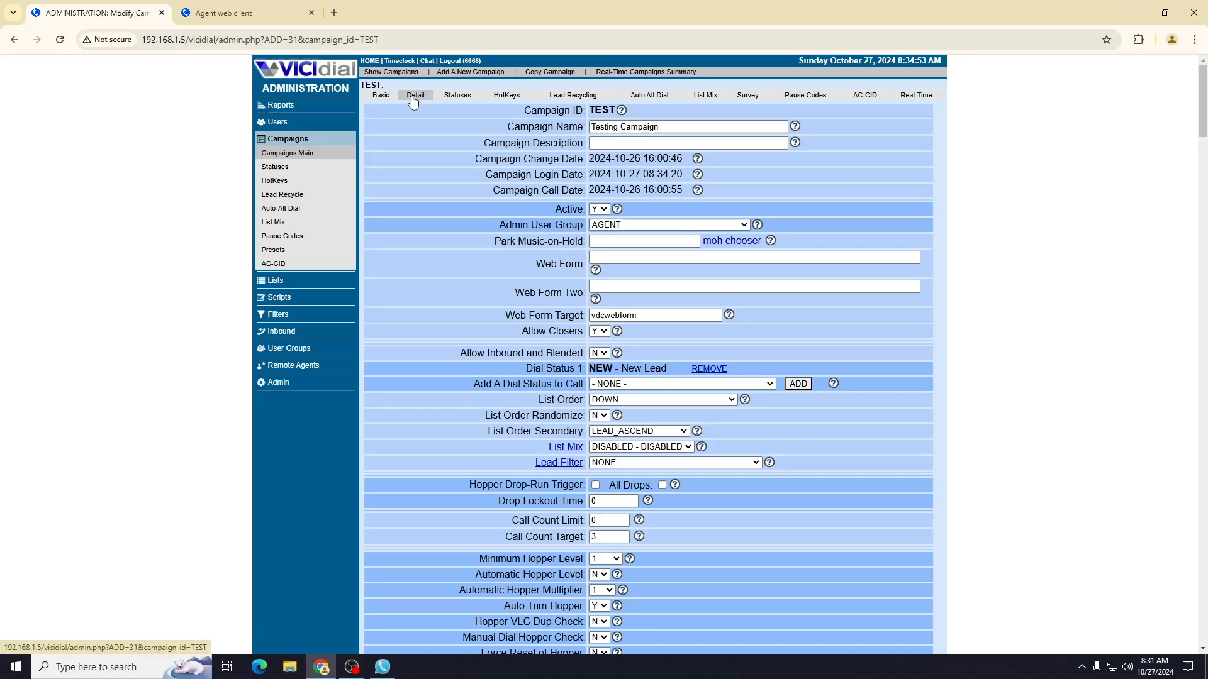
- Add a custom hot key to the TEST campaign with hotkey 1 and status A - Answering Machine
click(505, 95)
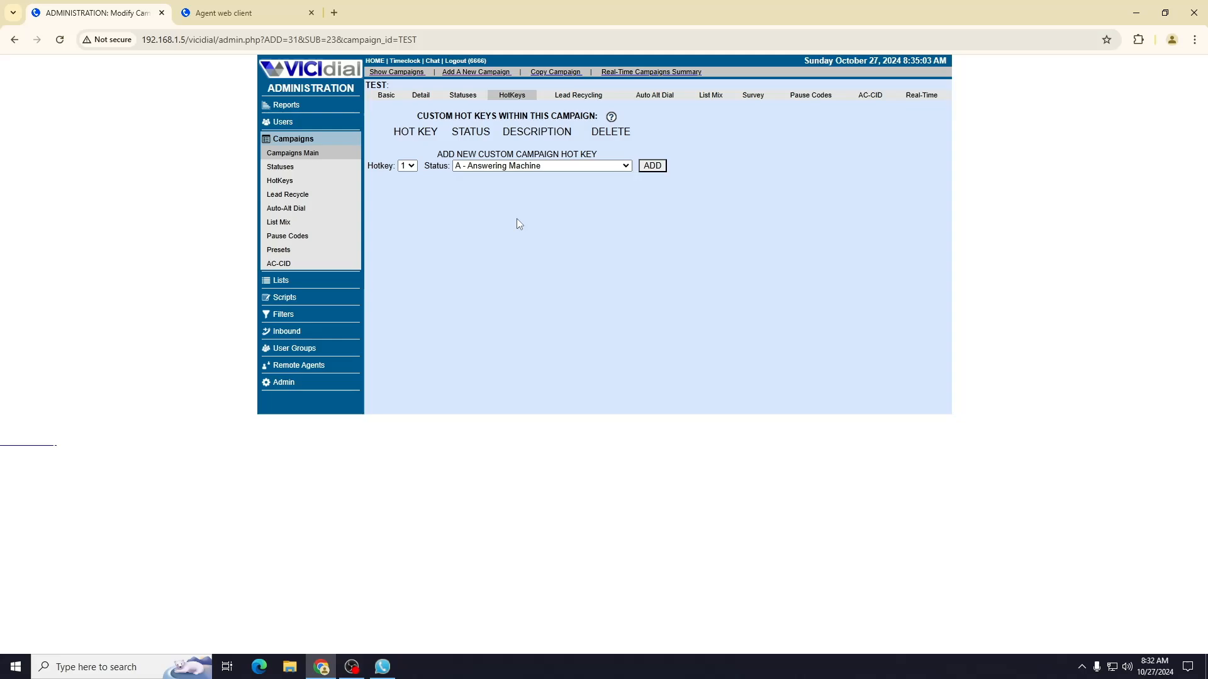
click(410, 168)
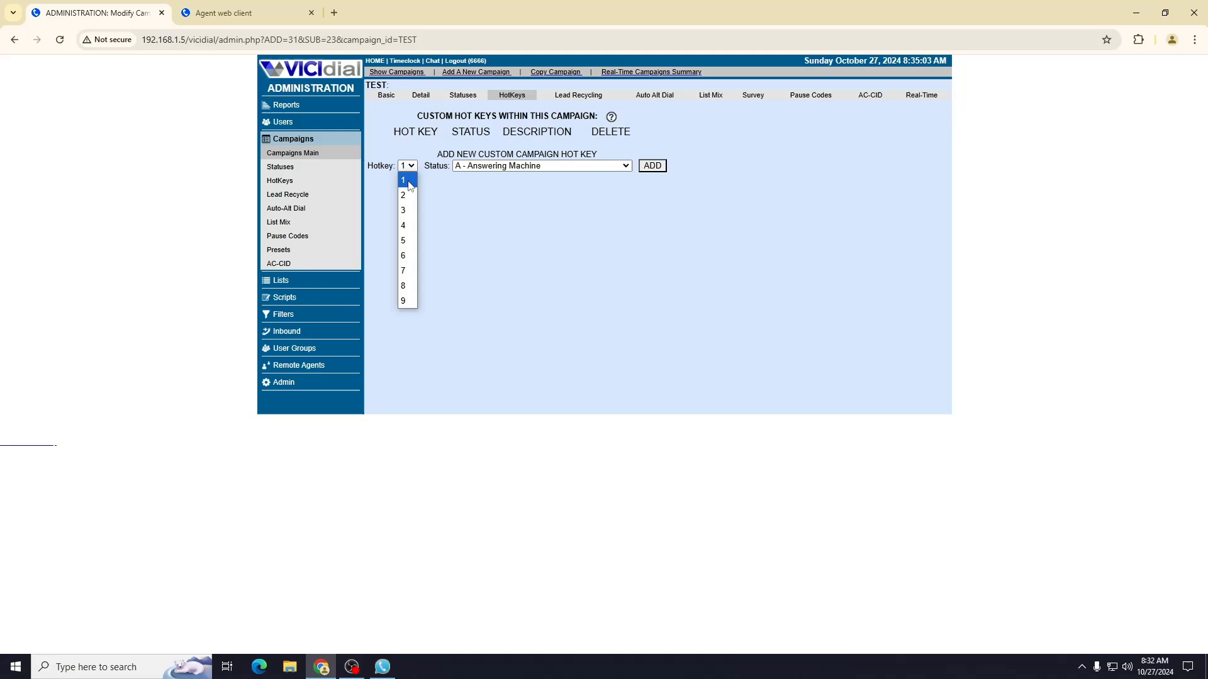
click(439, 197)
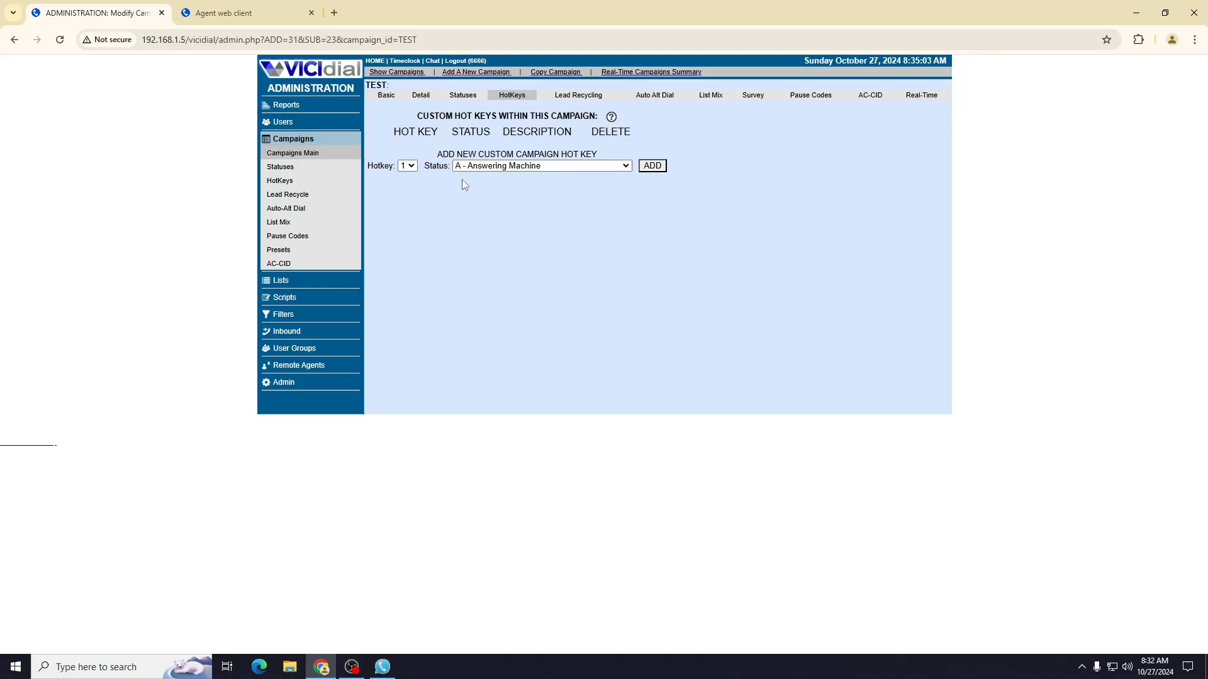
click(484, 168)
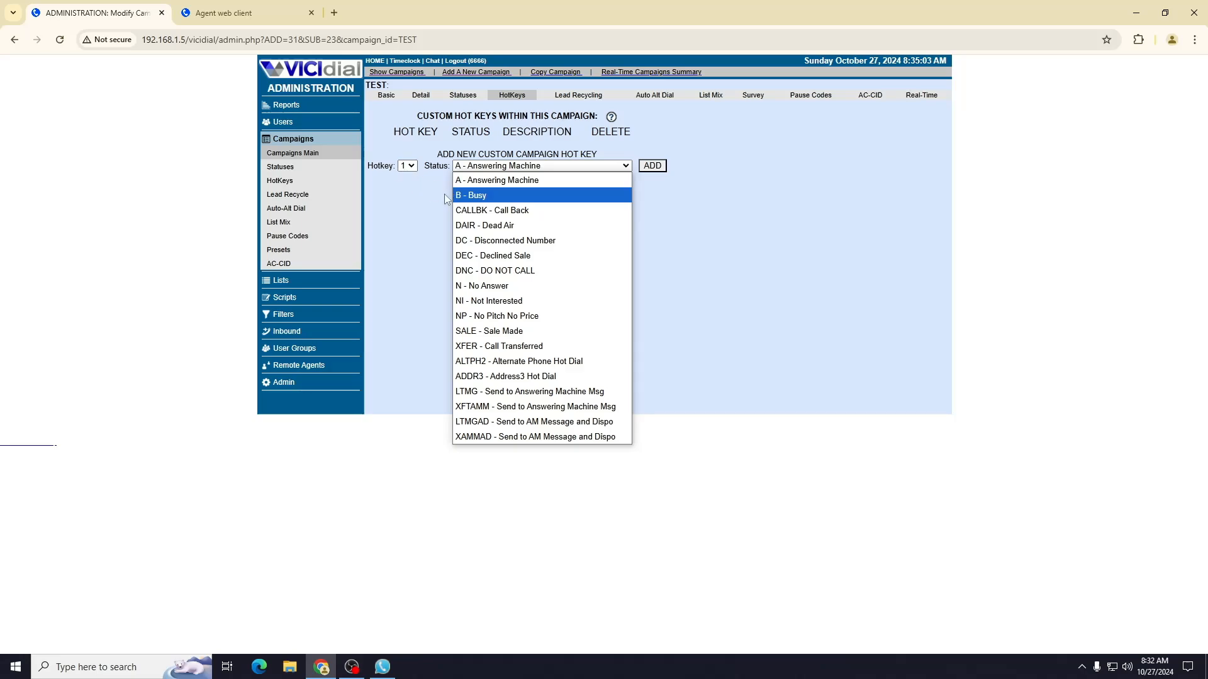
click(569, 181)
click(651, 166)
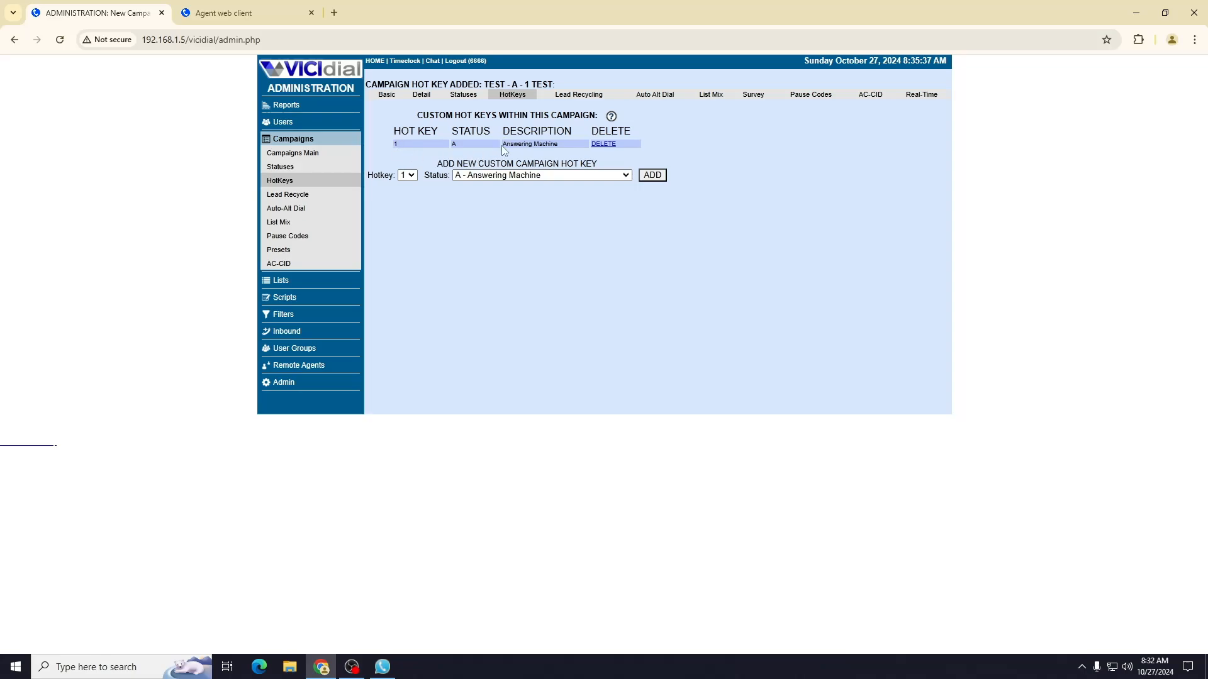
- Add a custom hot key to the TEST campaign with hotkey 2 and status B - Busy
click(408, 175)
click(409, 200)
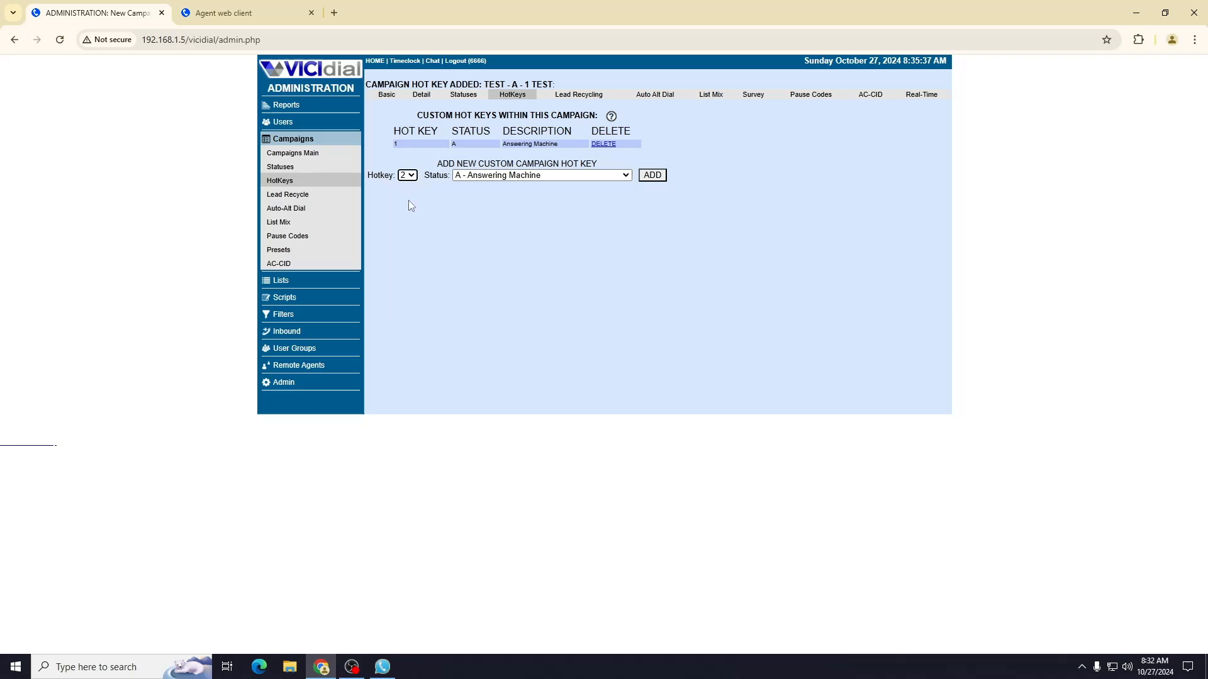
click(478, 176)
click(477, 197)
click(469, 178)
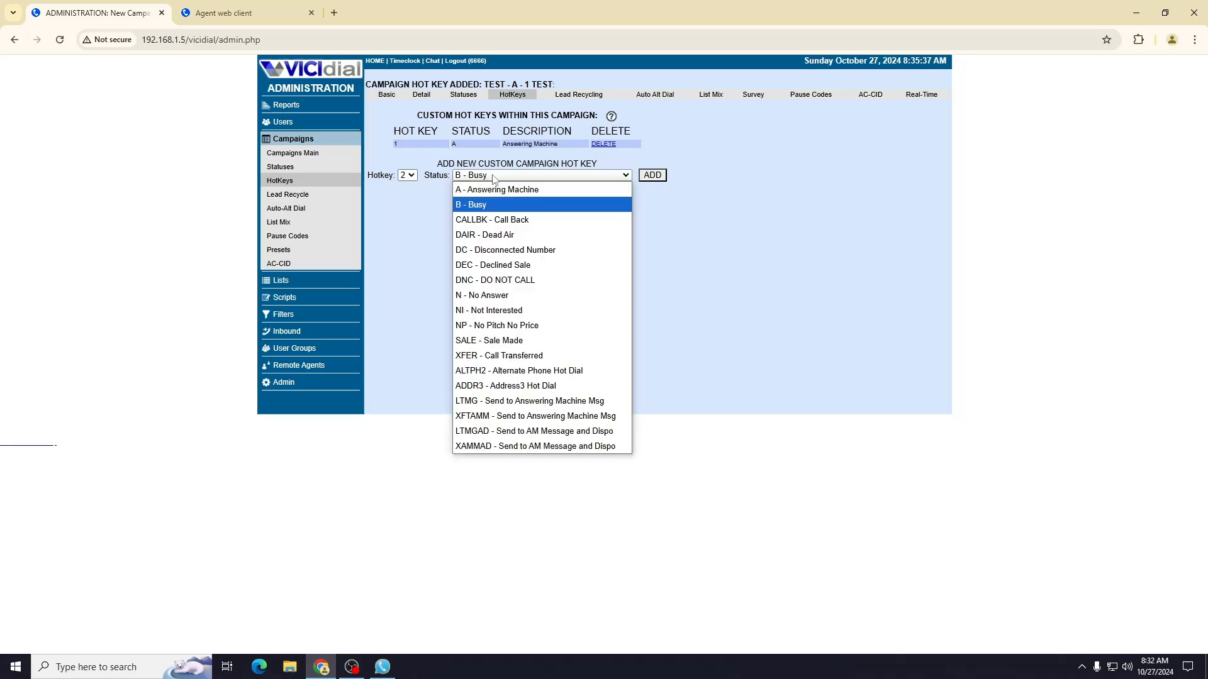
click(660, 278)
click(651, 176)
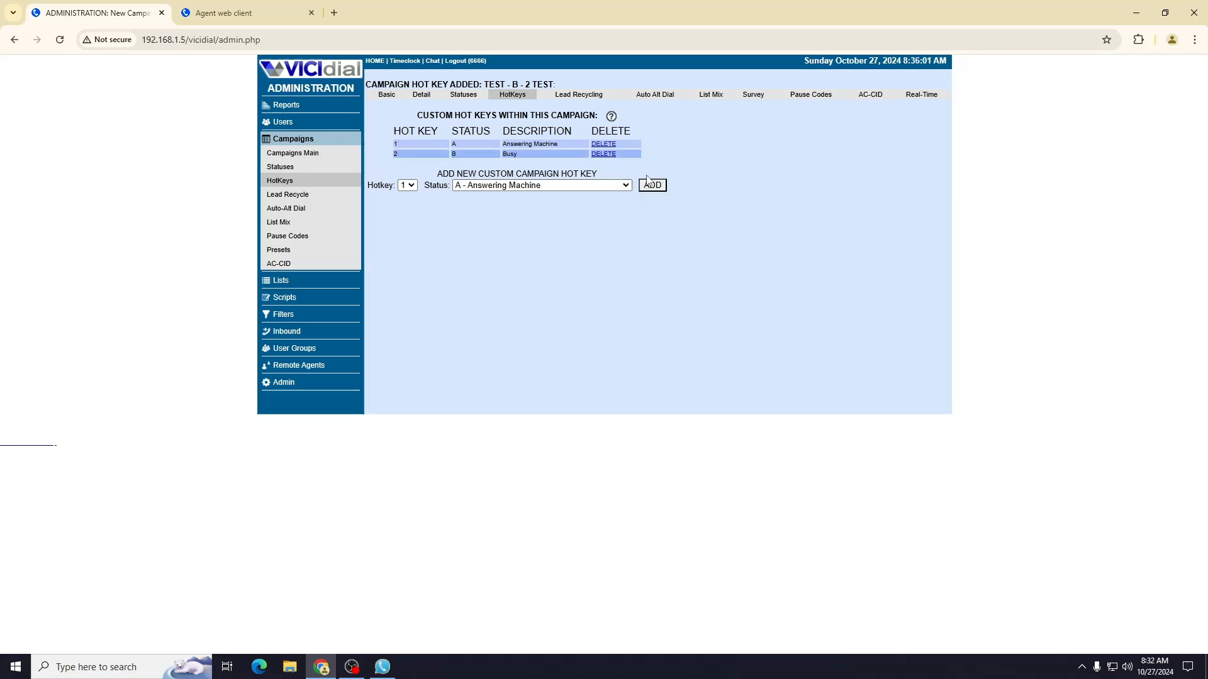
- Add a custom hot key to the TEST campaign with hotkey 3 and status CALLBK - Call Back
click(407, 185)
click(406, 229)
click(477, 187)
click(492, 230)
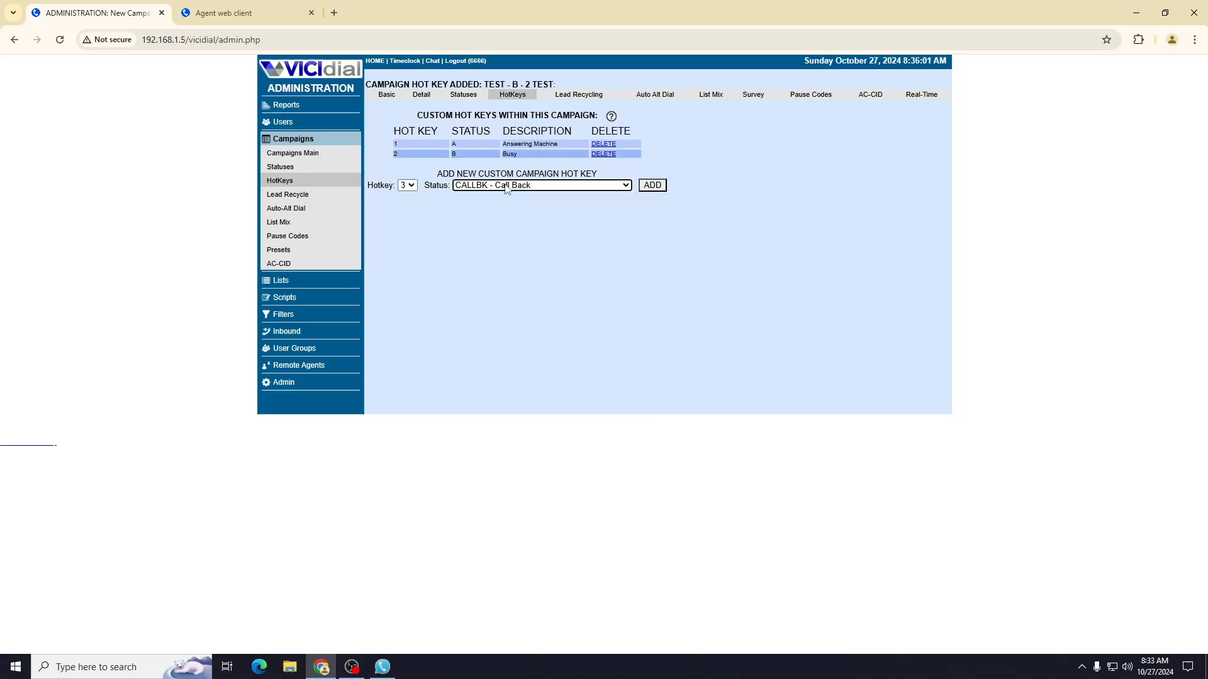
click(653, 185)
- Add a custom hot key to the TEST campaign with hotkey 4 and status N - No Answer
click(407, 195)
click(412, 246)
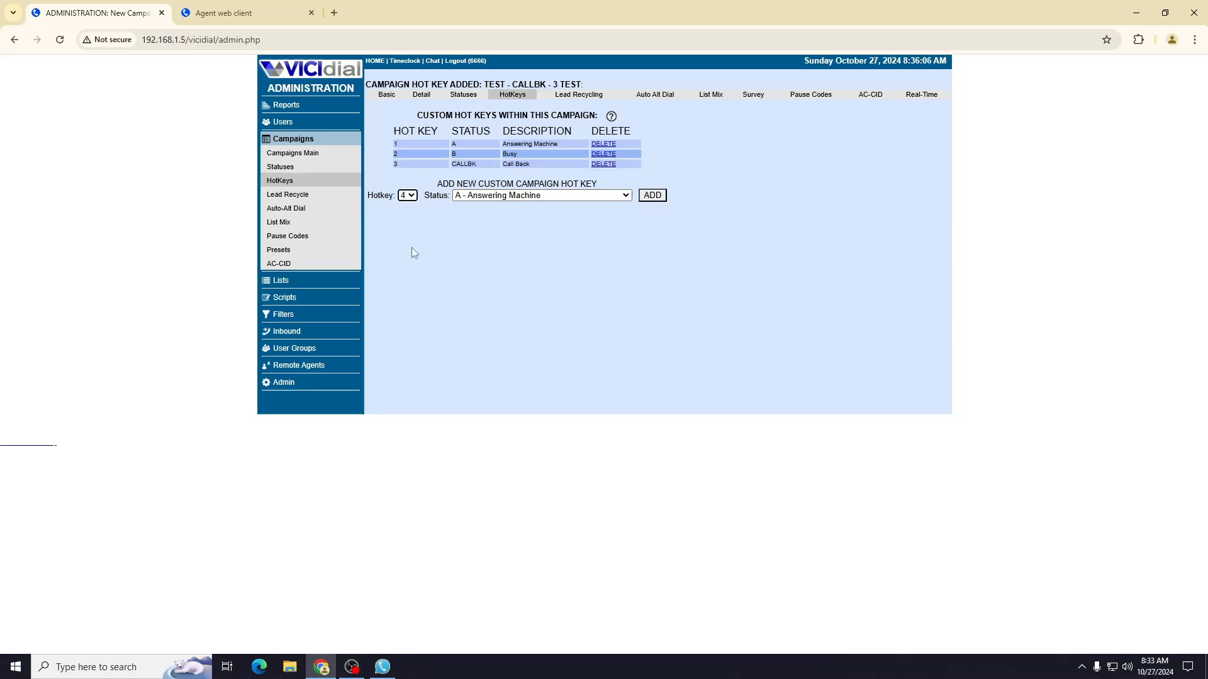
click(484, 196)
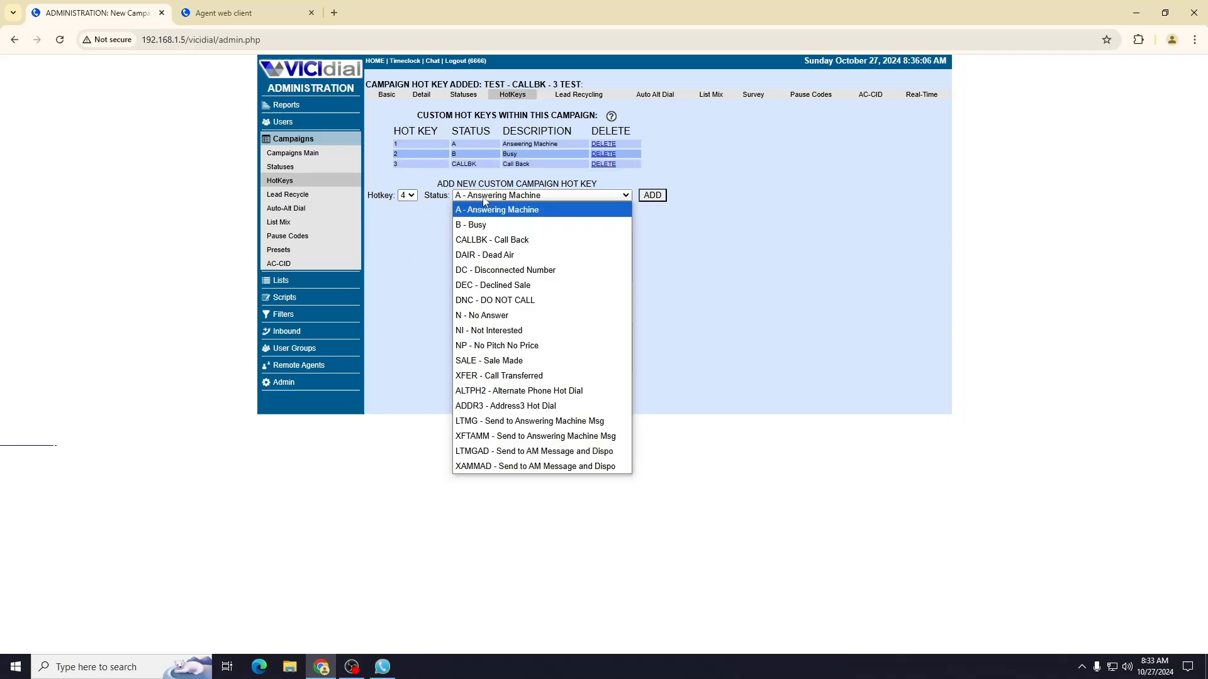
click(490, 315)
click(653, 195)
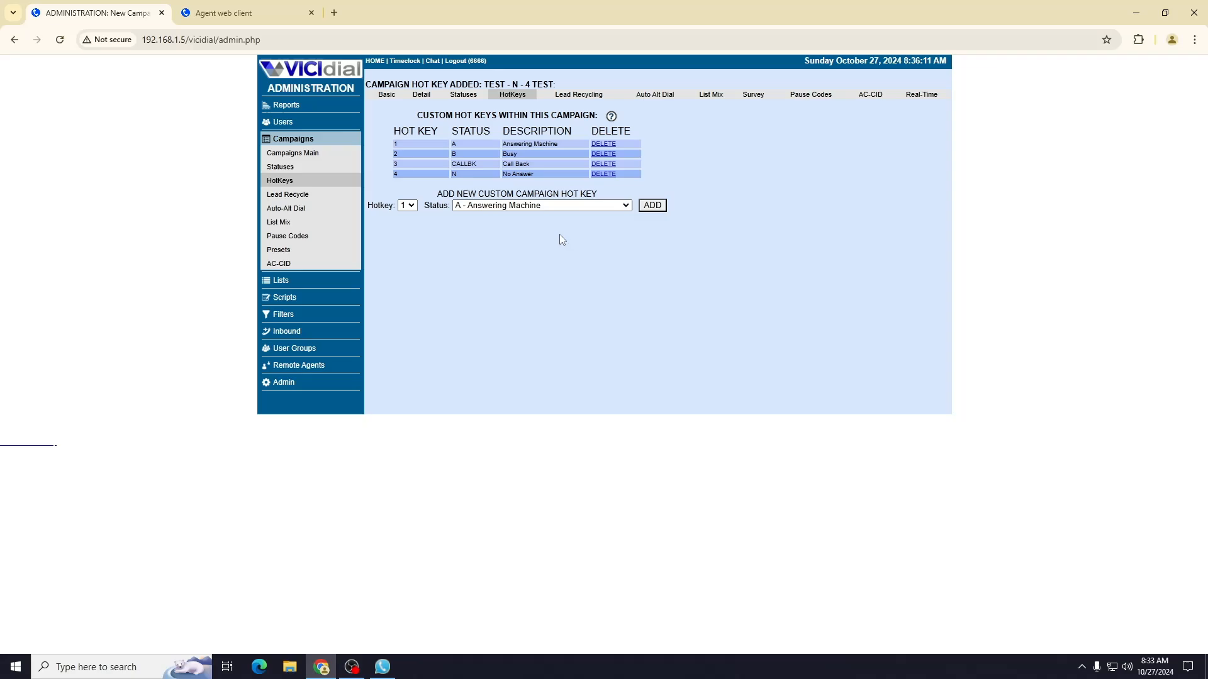
- Add a custom hot key to the TEST campaign with hotkey 5 and status SALE - Sale Made
click(407, 205)
click(408, 280)
click(511, 205)
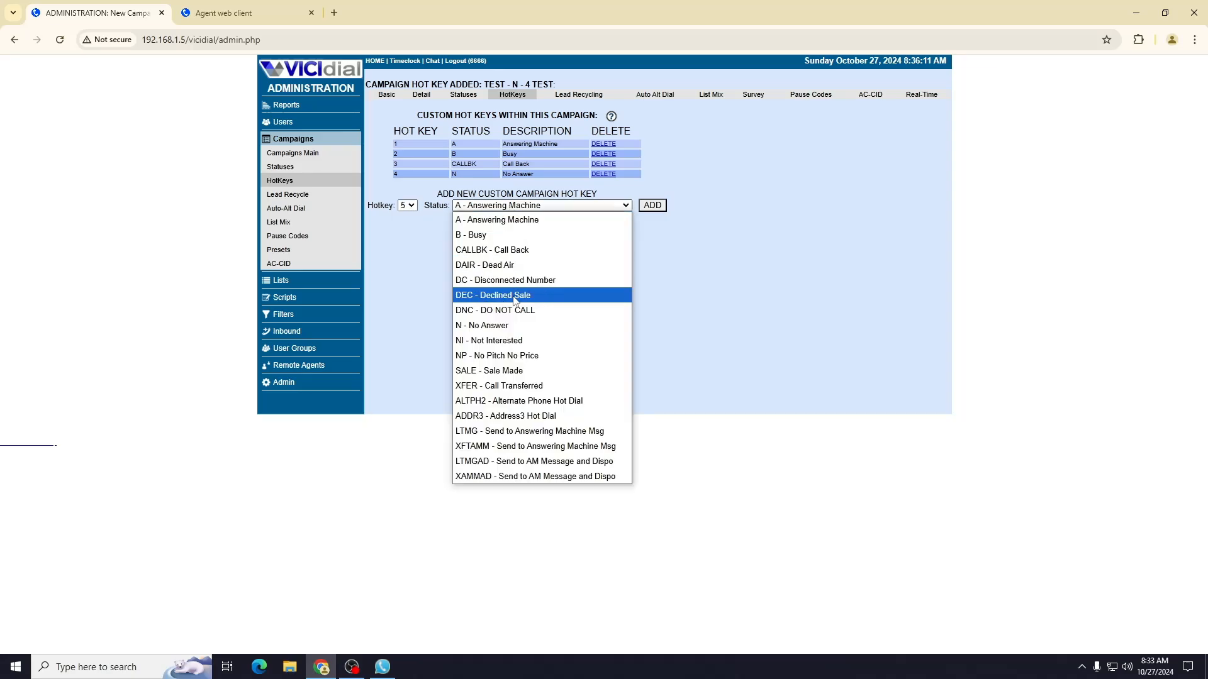
click(520, 372)
click(652, 205)
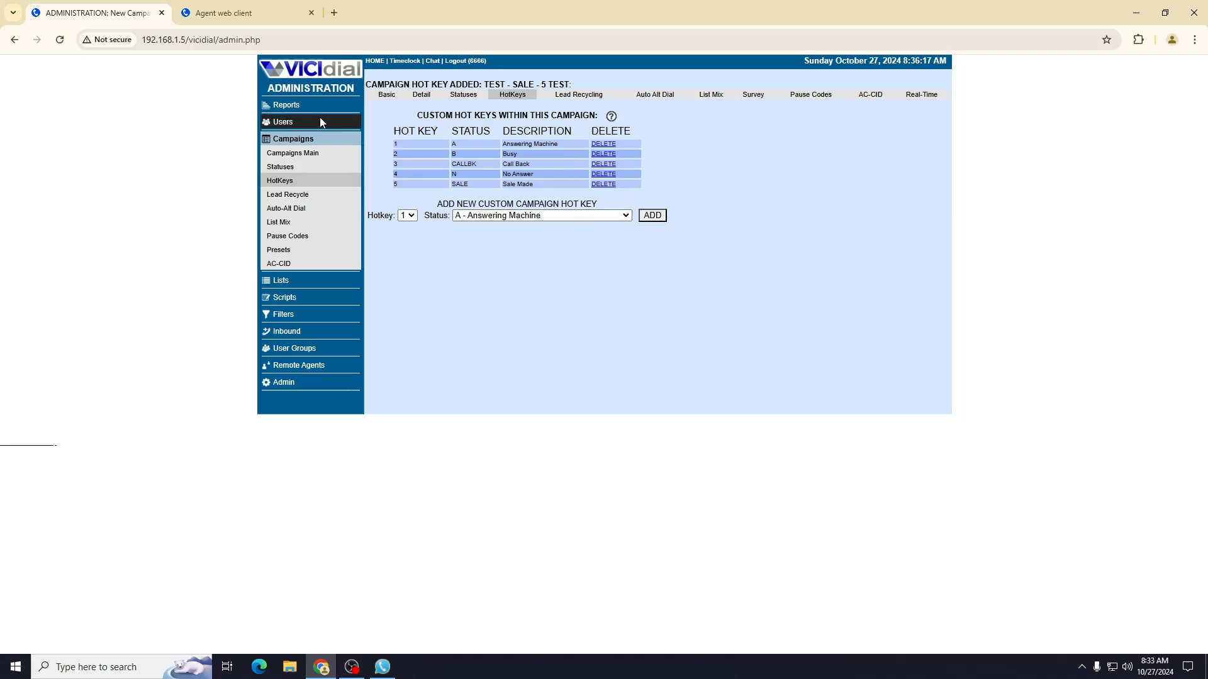
- Set Hot Keys Active to 1 in the record of the AGENT group user and submit the change
click(281, 124)
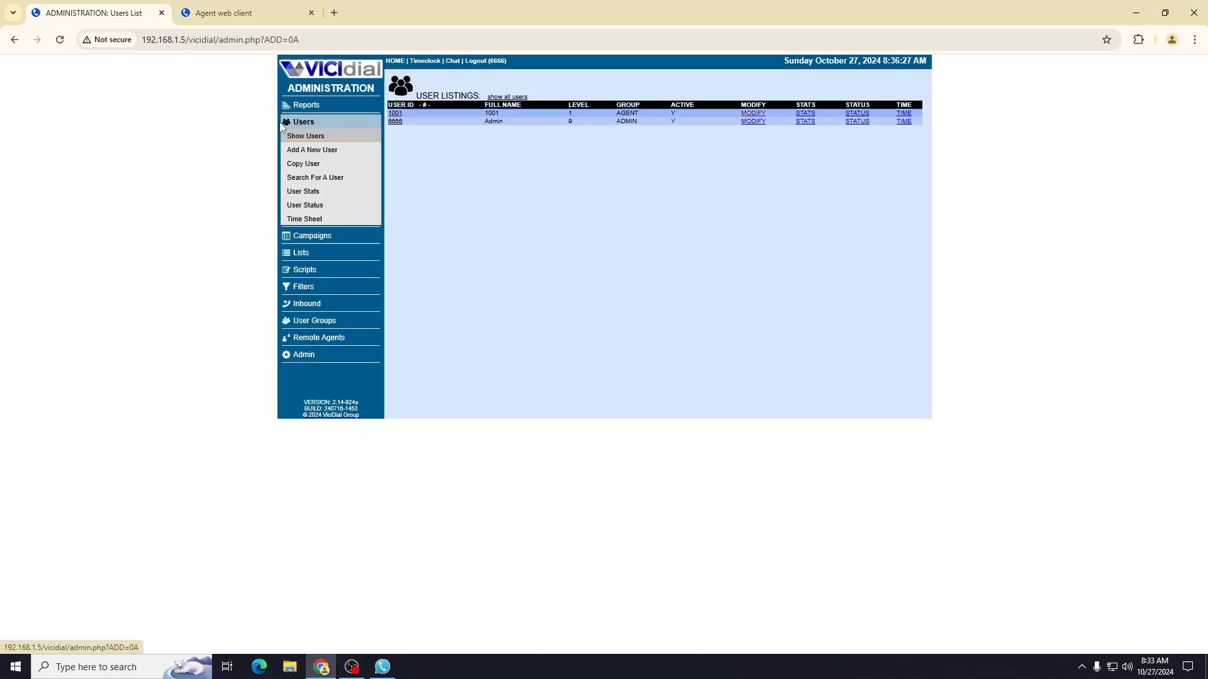
click(397, 113)
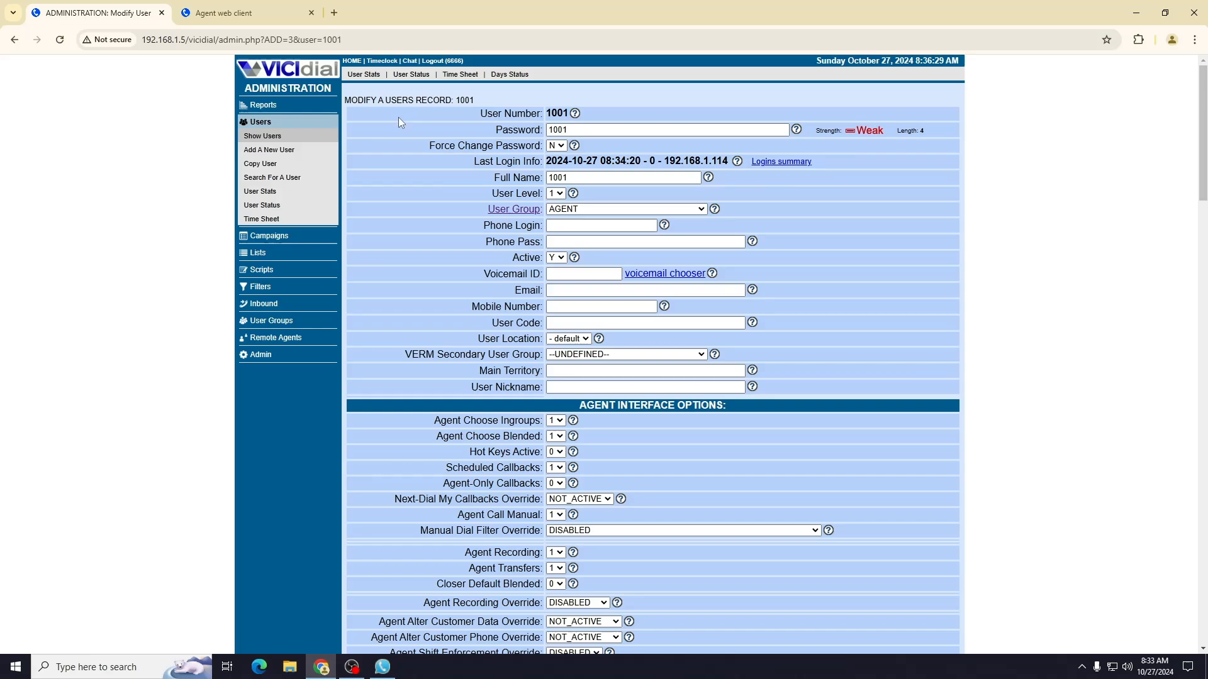
scroll(398, 117, down, 2)
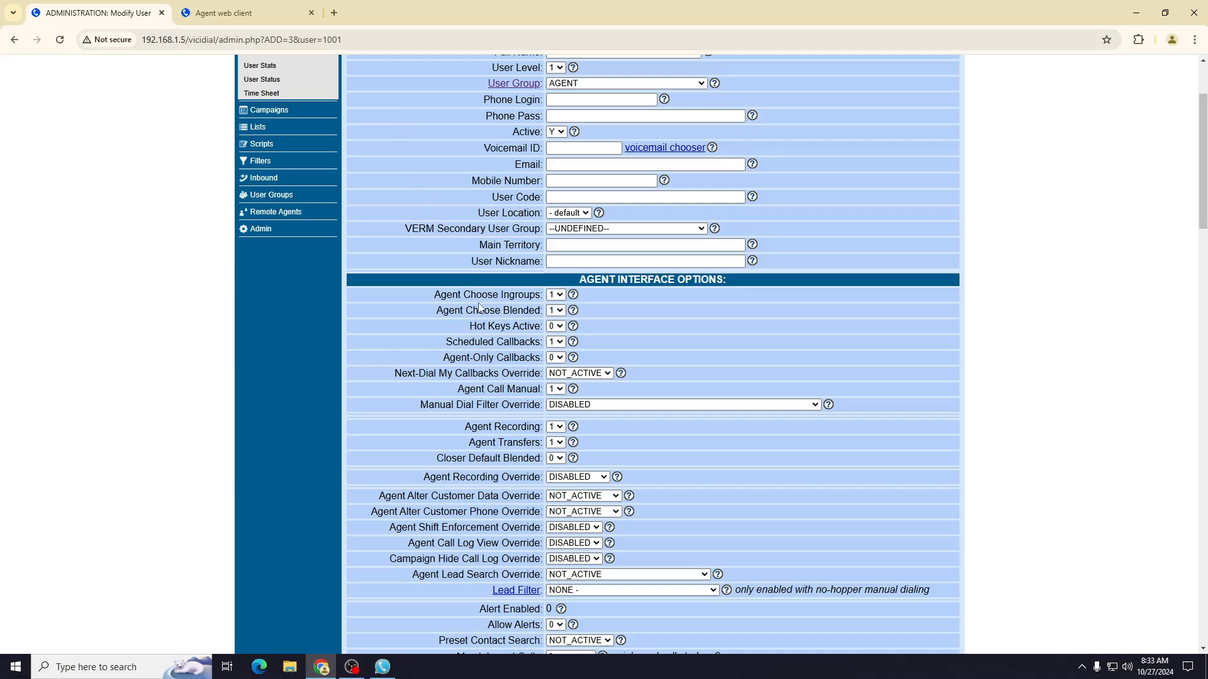
drag(477, 327, 512, 326)
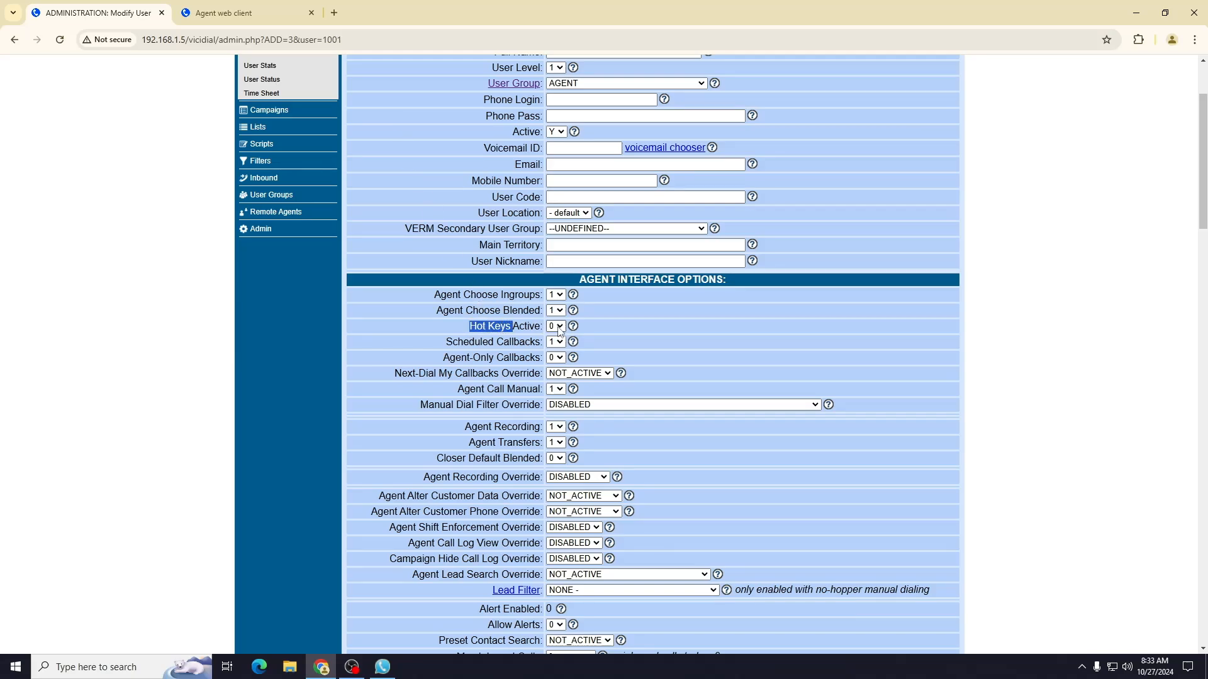
click(557, 327)
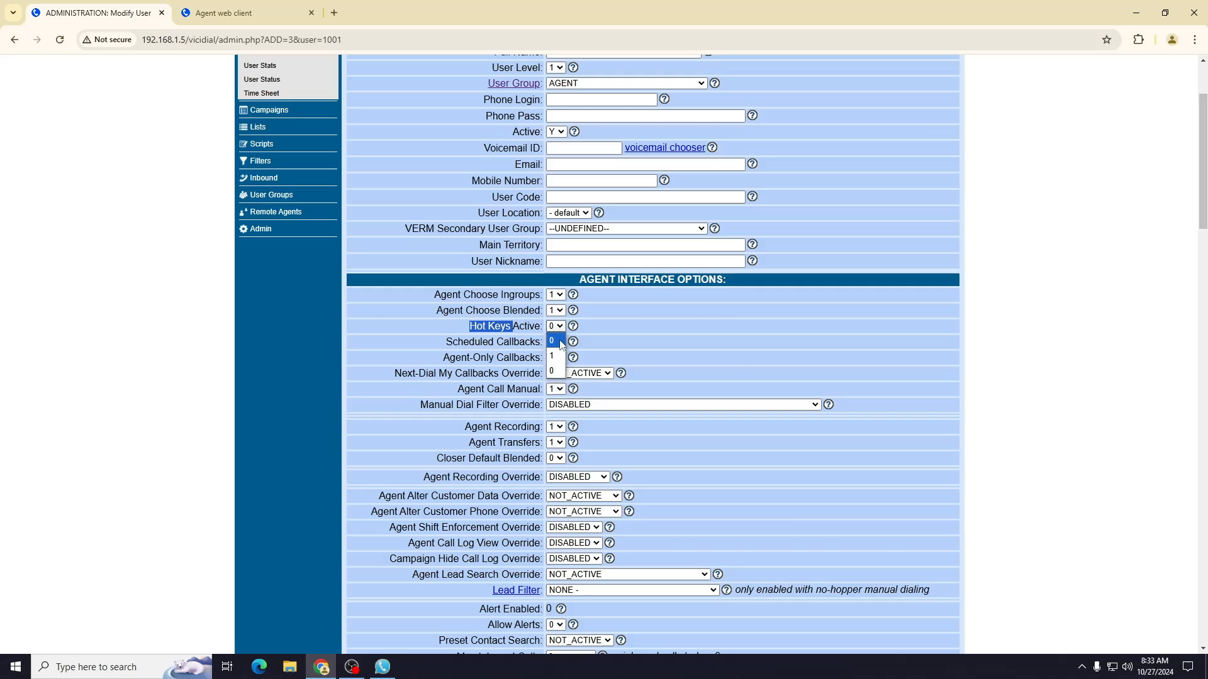
click(561, 358)
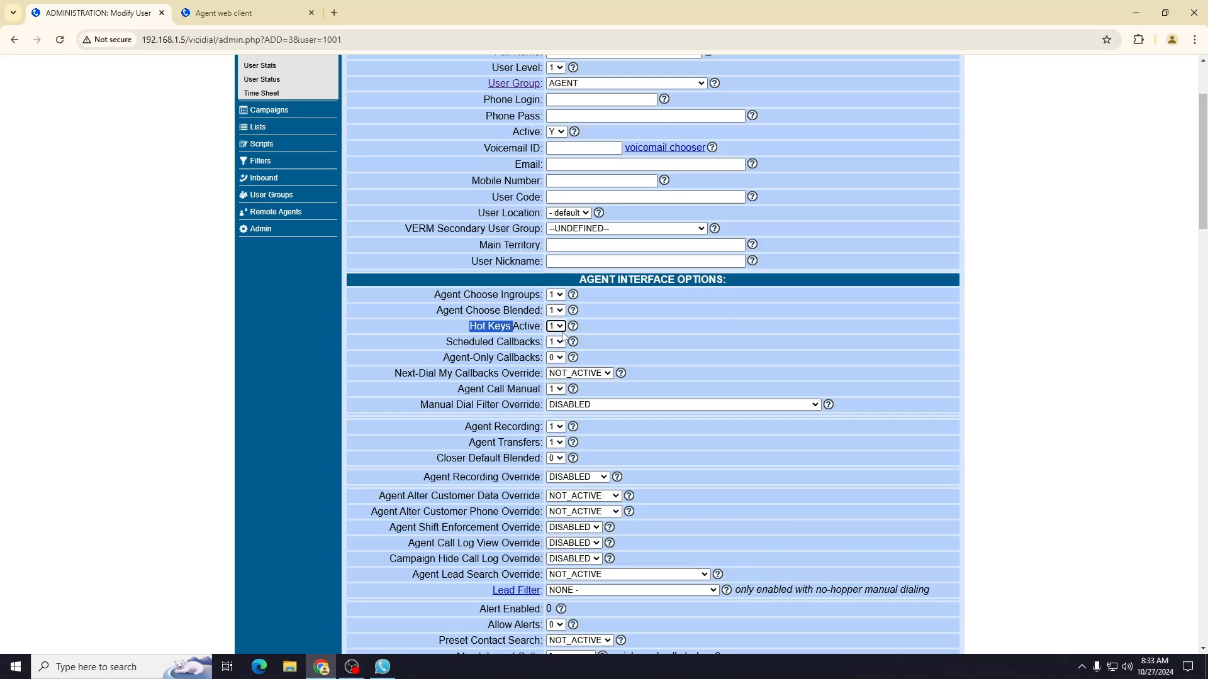
scroll(562, 340, down, 5)
scroll(563, 339, down, 20)
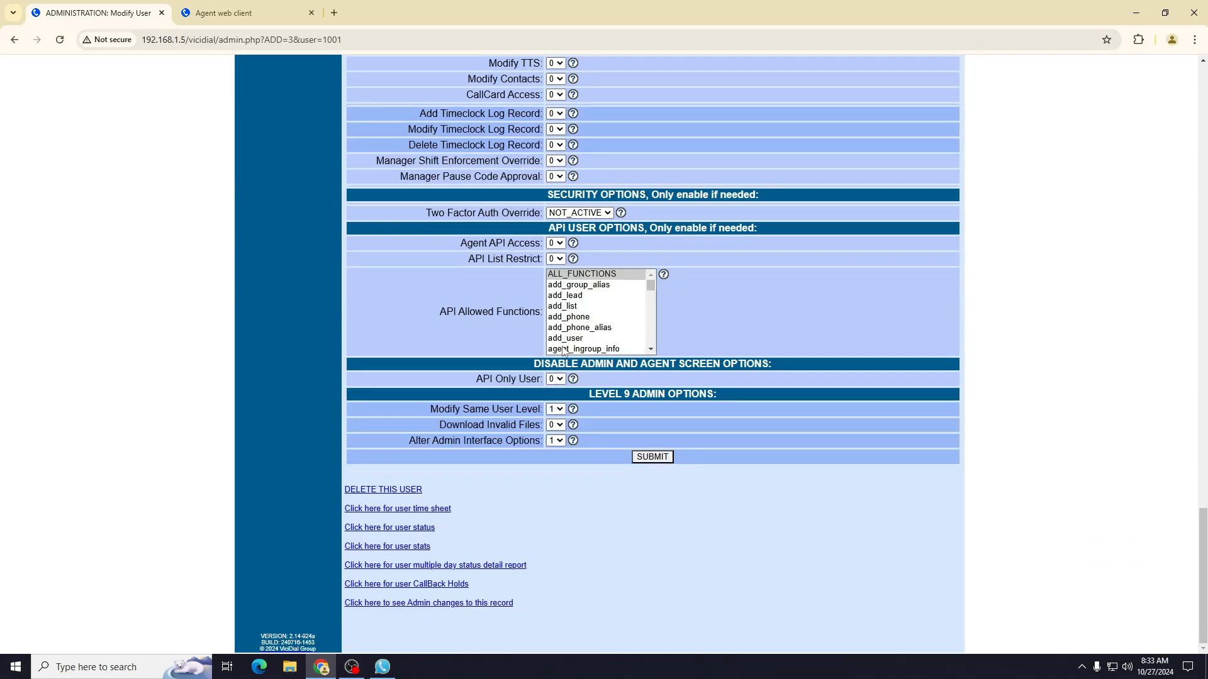
click(643, 455)
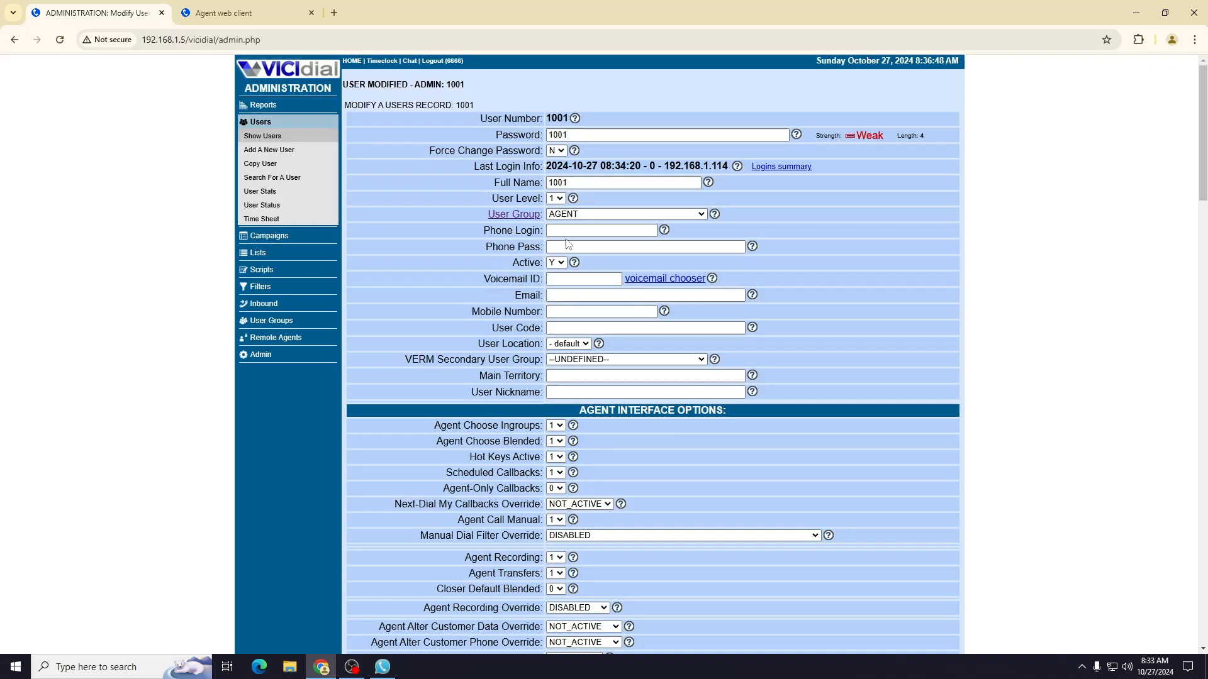
- Return to the agent web client and log the agent back in to the TEST campaign
click(248, 21)
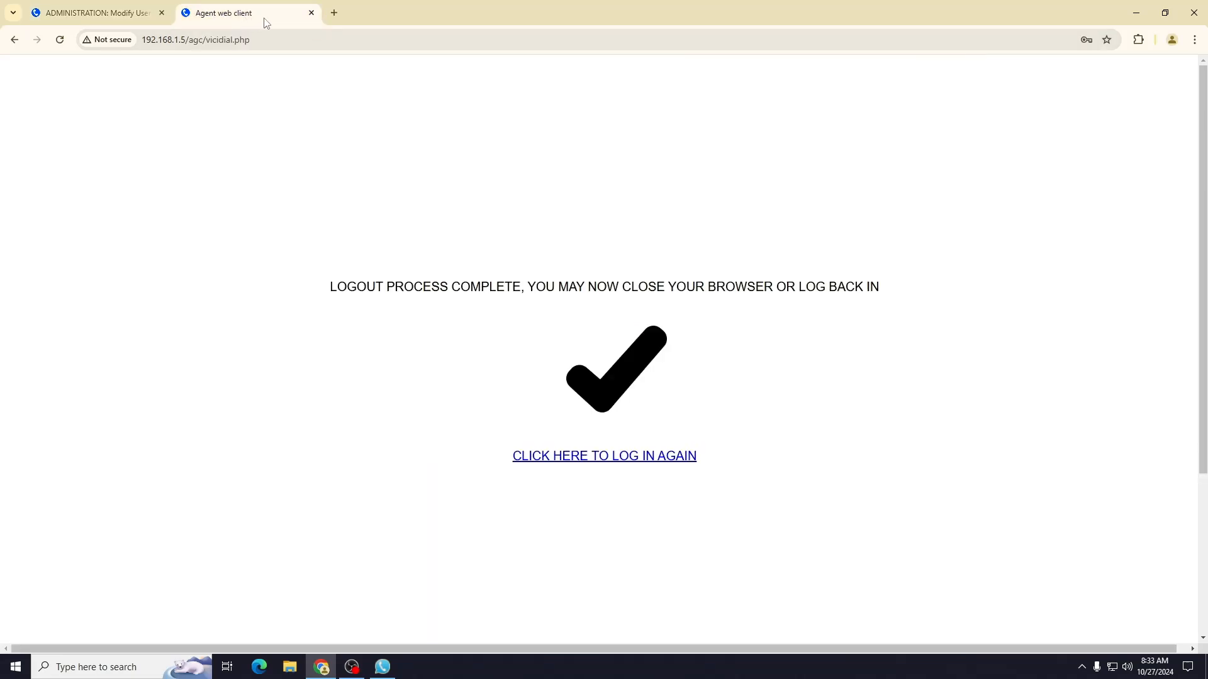
click(564, 459)
click(553, 236)
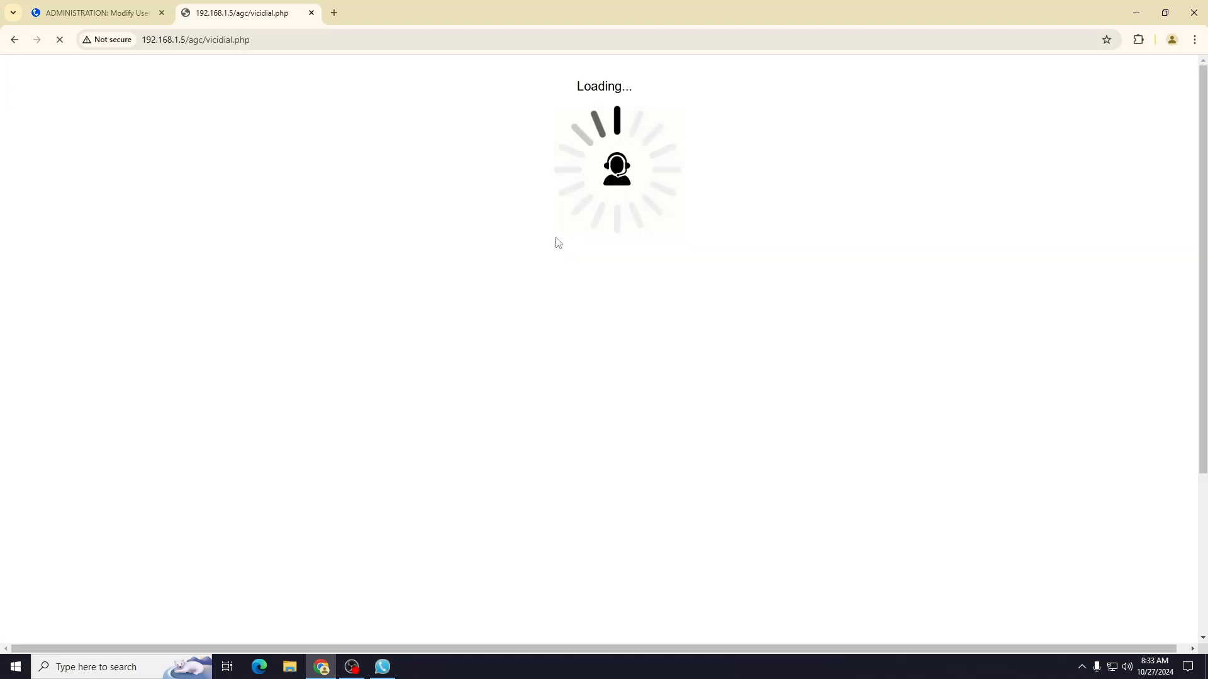
- Switch to Yate Client to answer the incoming session call, and dismiss the browser's change-password warning
click(385, 665)
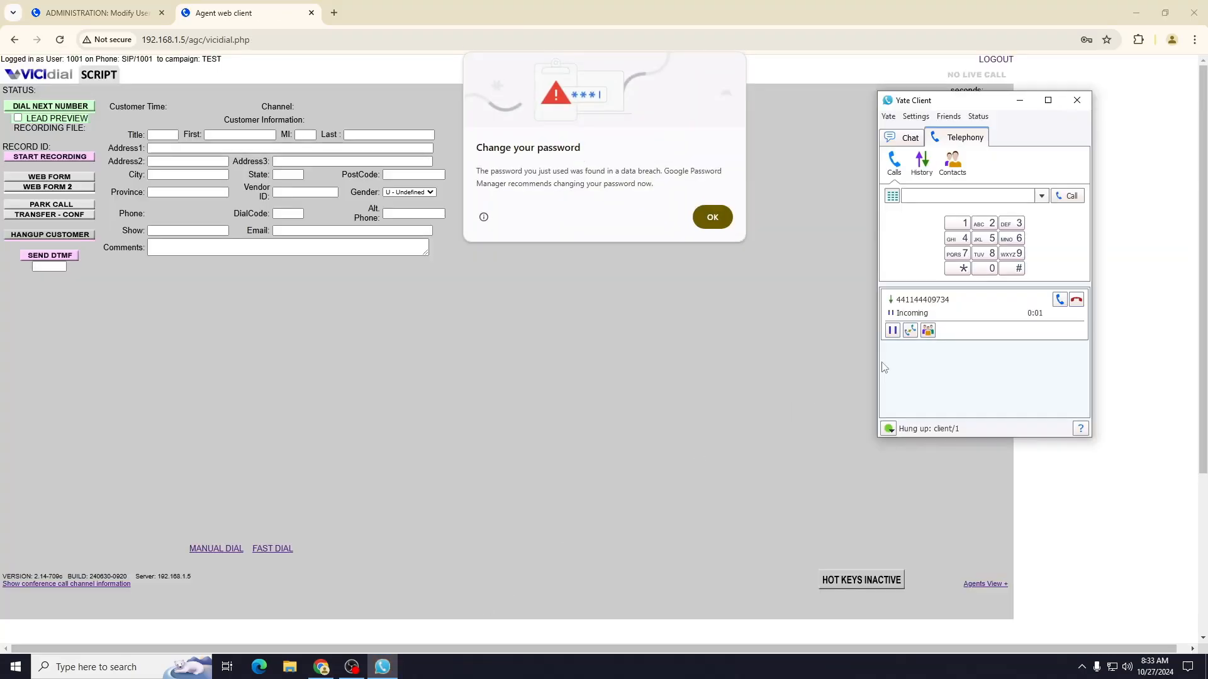
click(1060, 300)
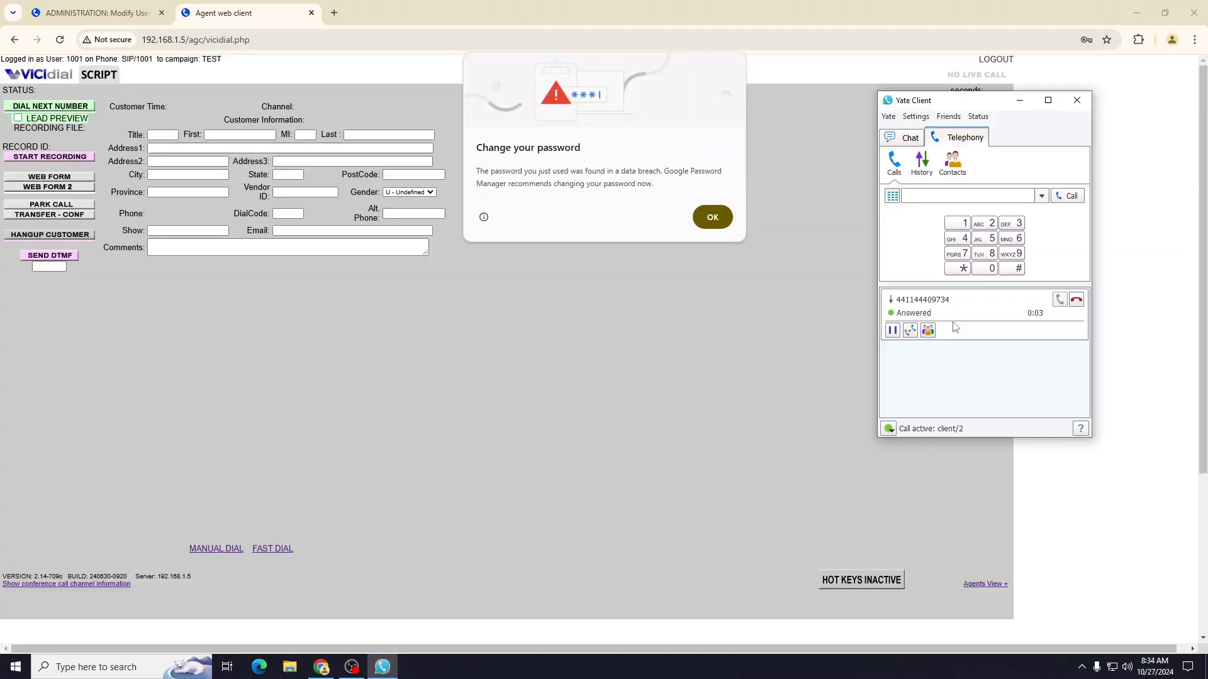
click(715, 224)
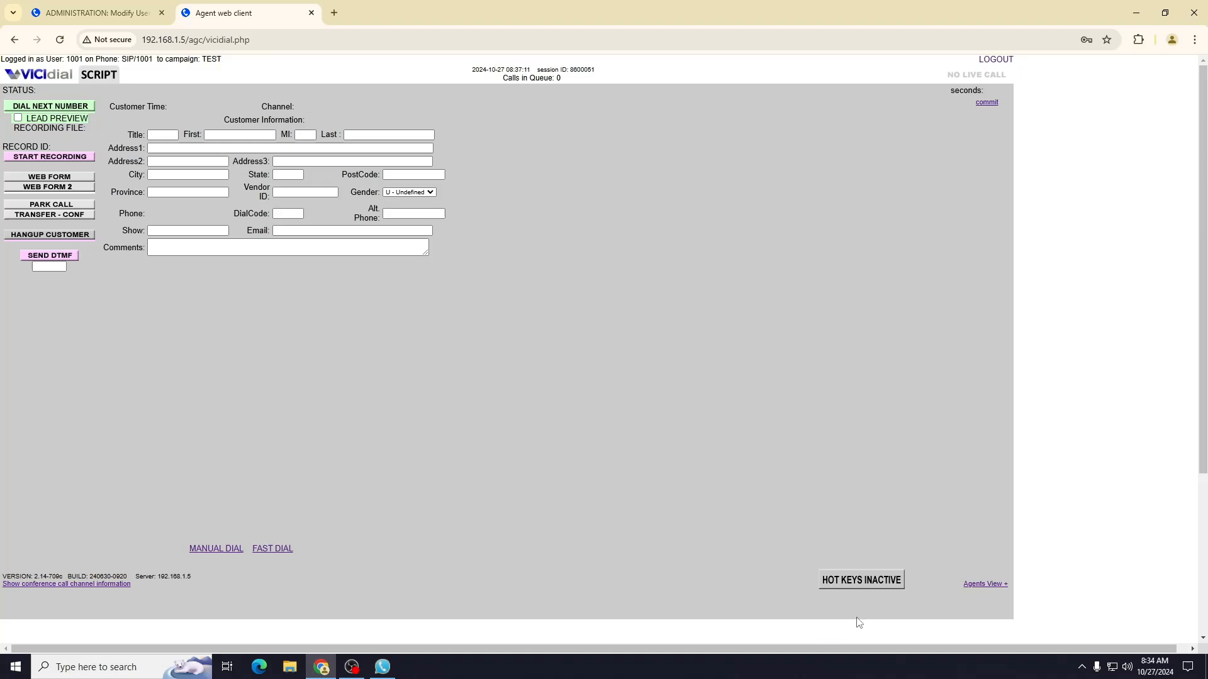
- Toggle the agent screen's hot keys on and off to examine the Disposition Hot Keys list
click(859, 581)
click(835, 584)
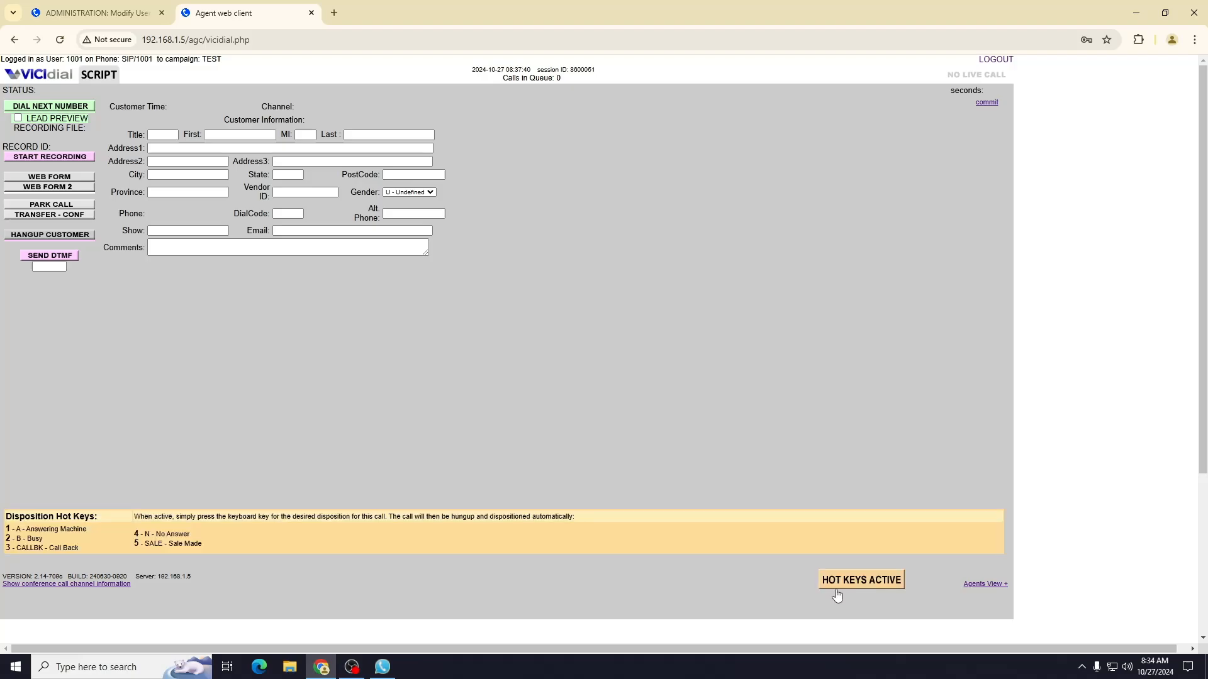
click(871, 582)
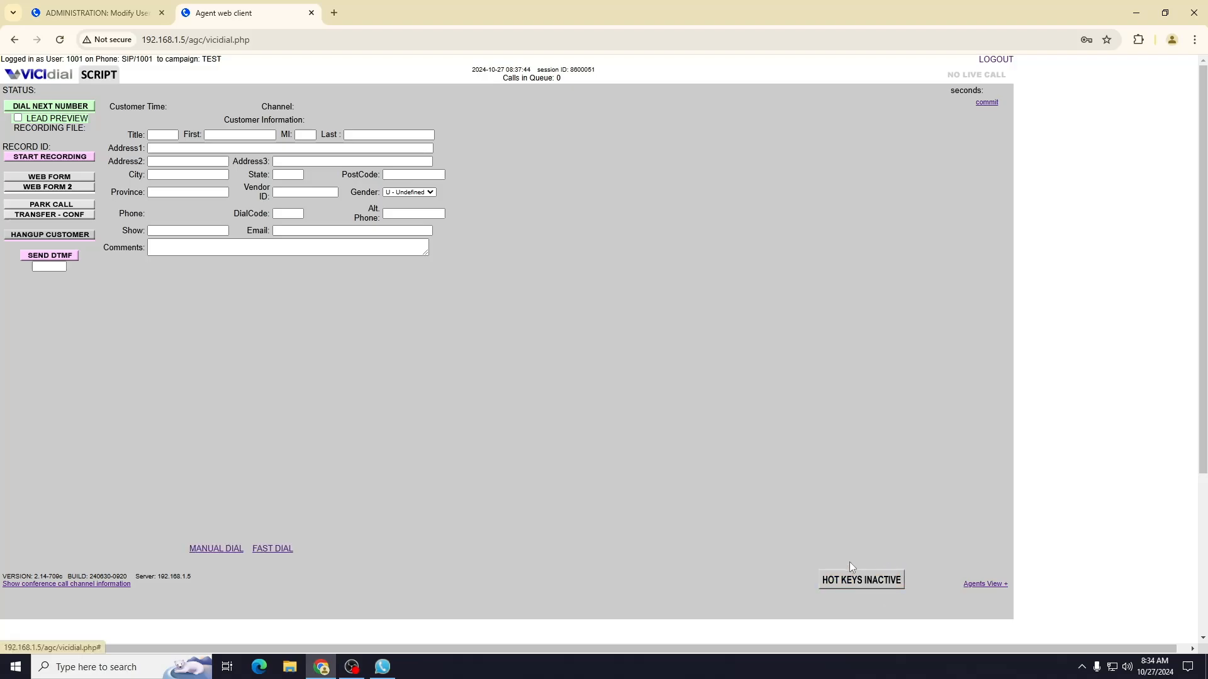
mouse_move(844, 583)
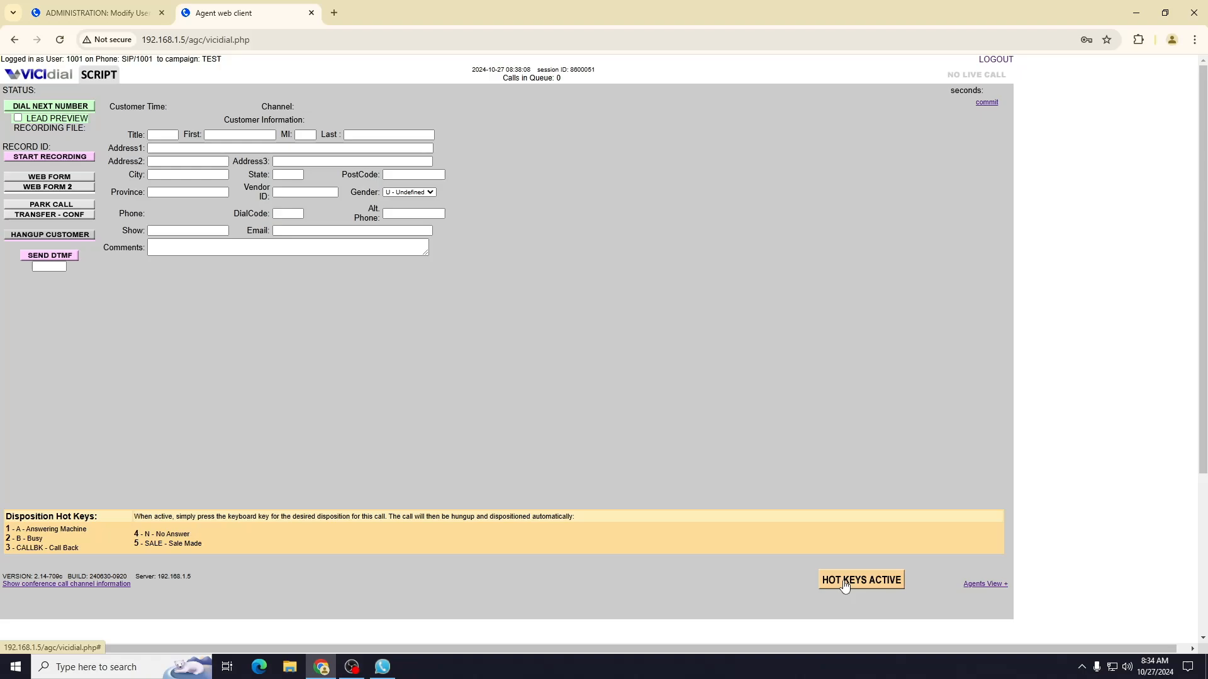
click(844, 585)
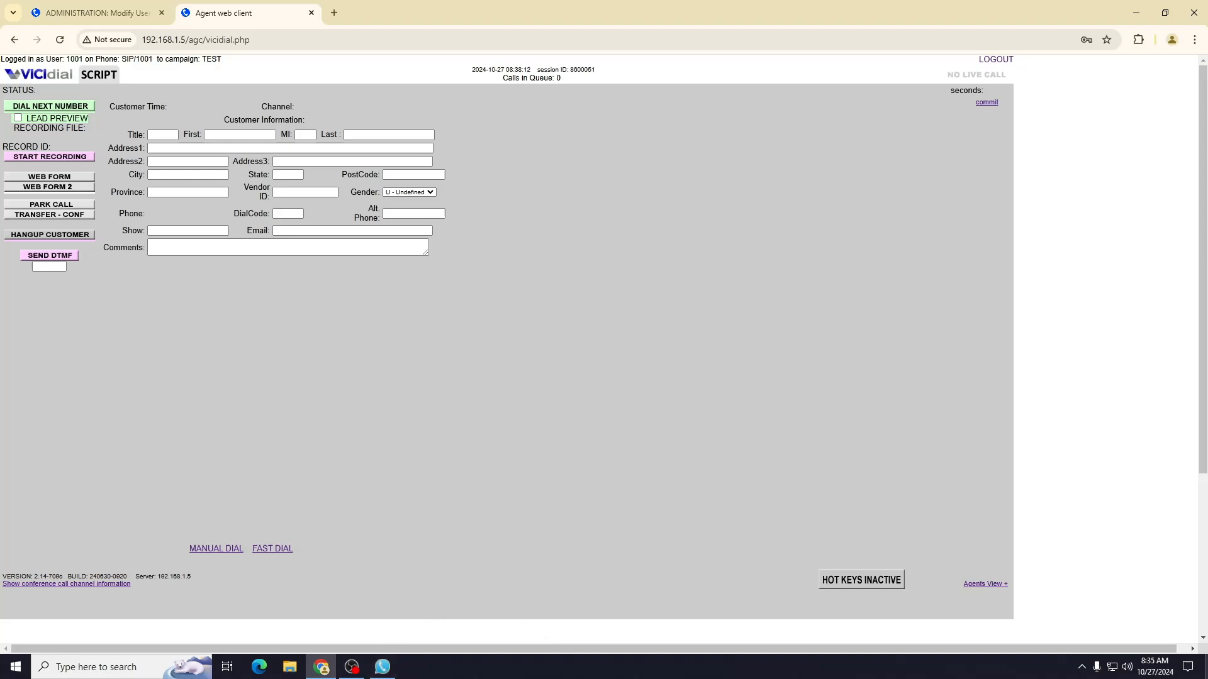
- Open VoIP.txt from the desktop and copy the phone number on its first line
click(1205, 667)
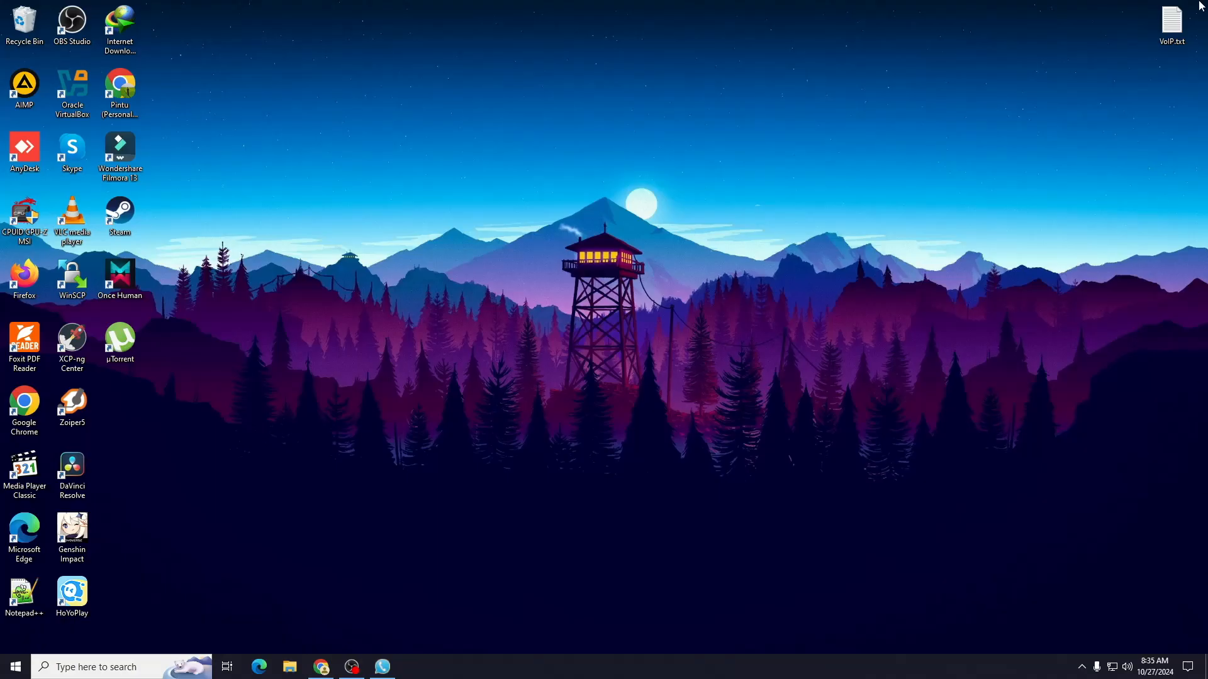
double_click(1172, 25)
double_click(766, 94)
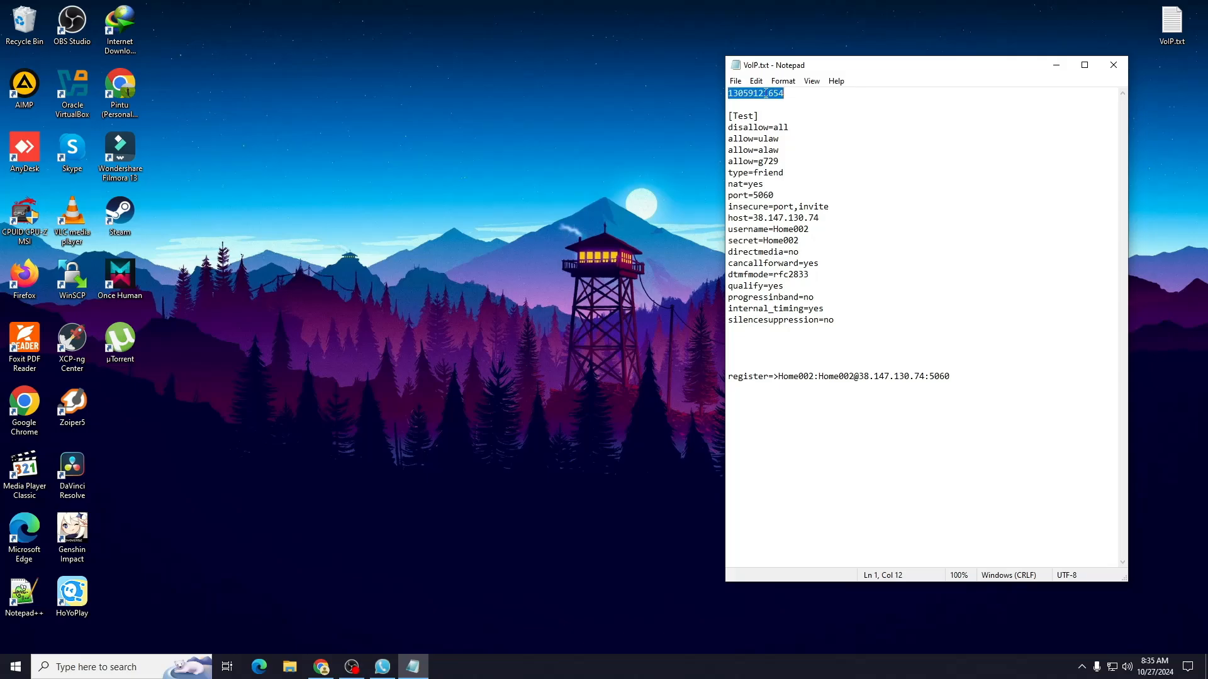
- Return to the agent web client and manually dial the copied phone number with the dial code cleared
click(321, 667)
click(212, 549)
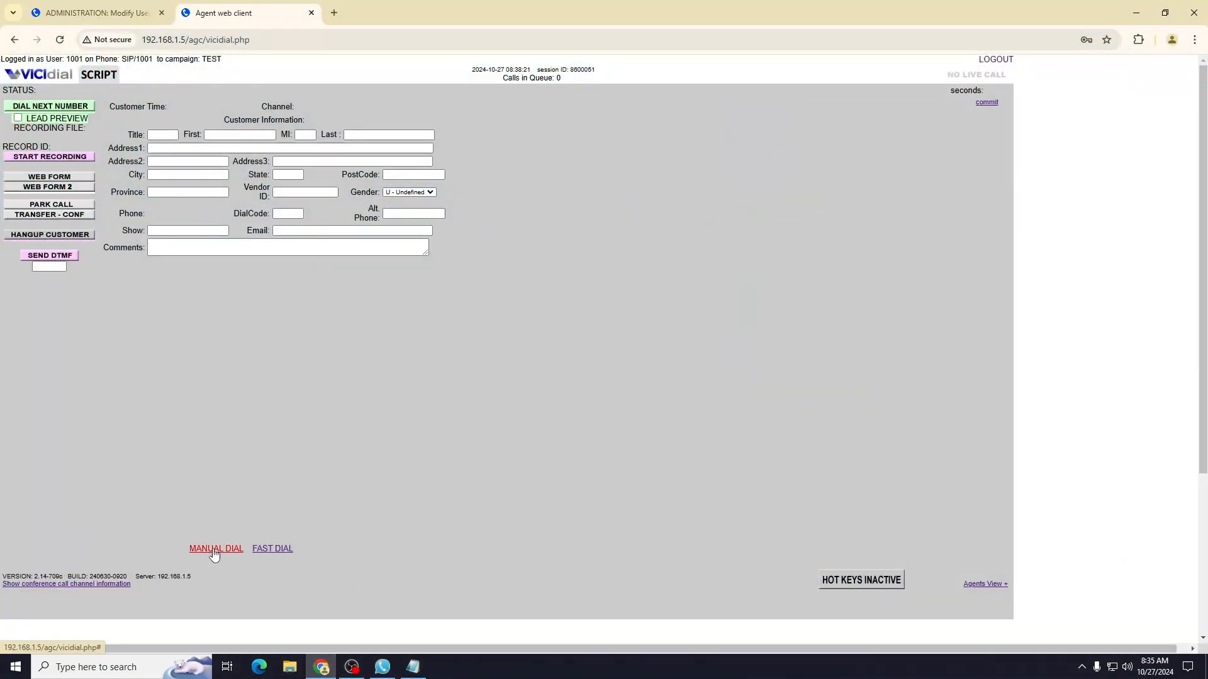
click(191, 154)
click(199, 139)
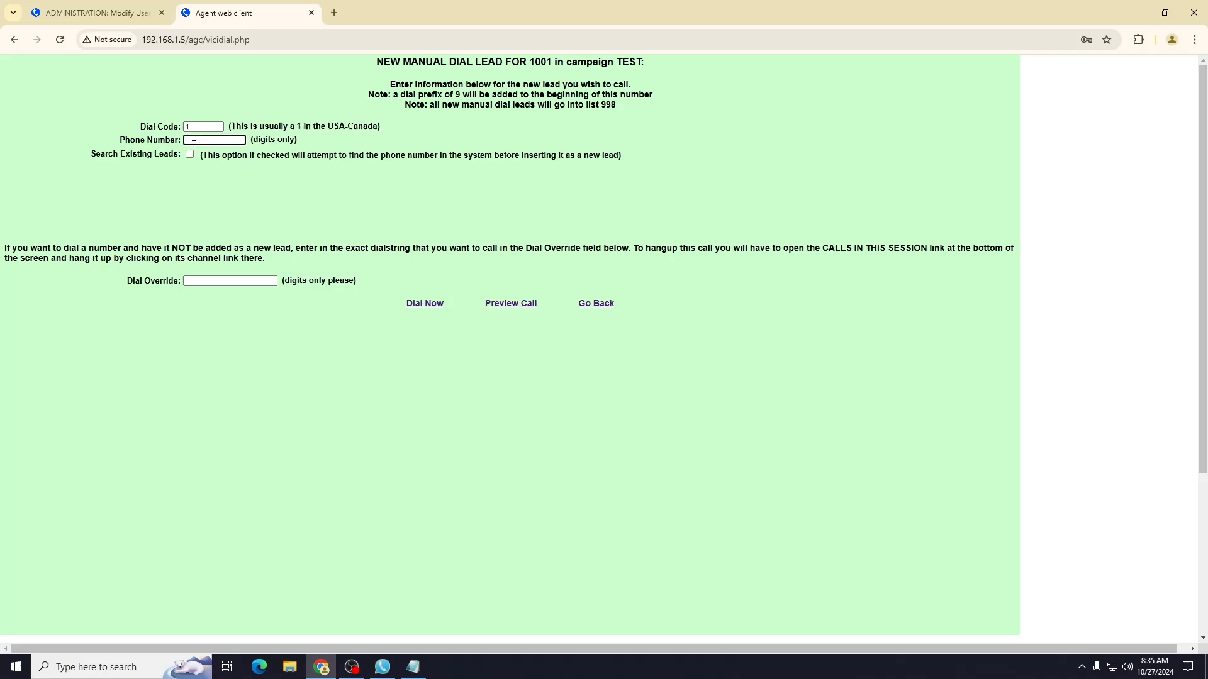
key(ctrl+v)
click(197, 125)
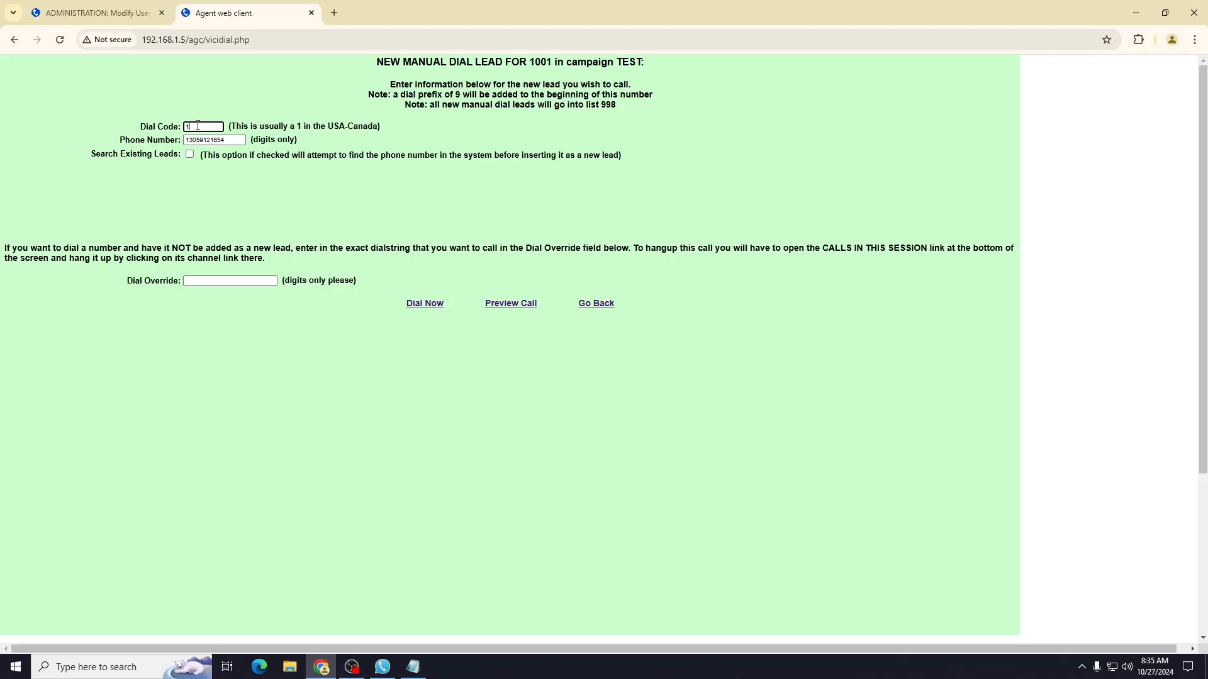
click(425, 304)
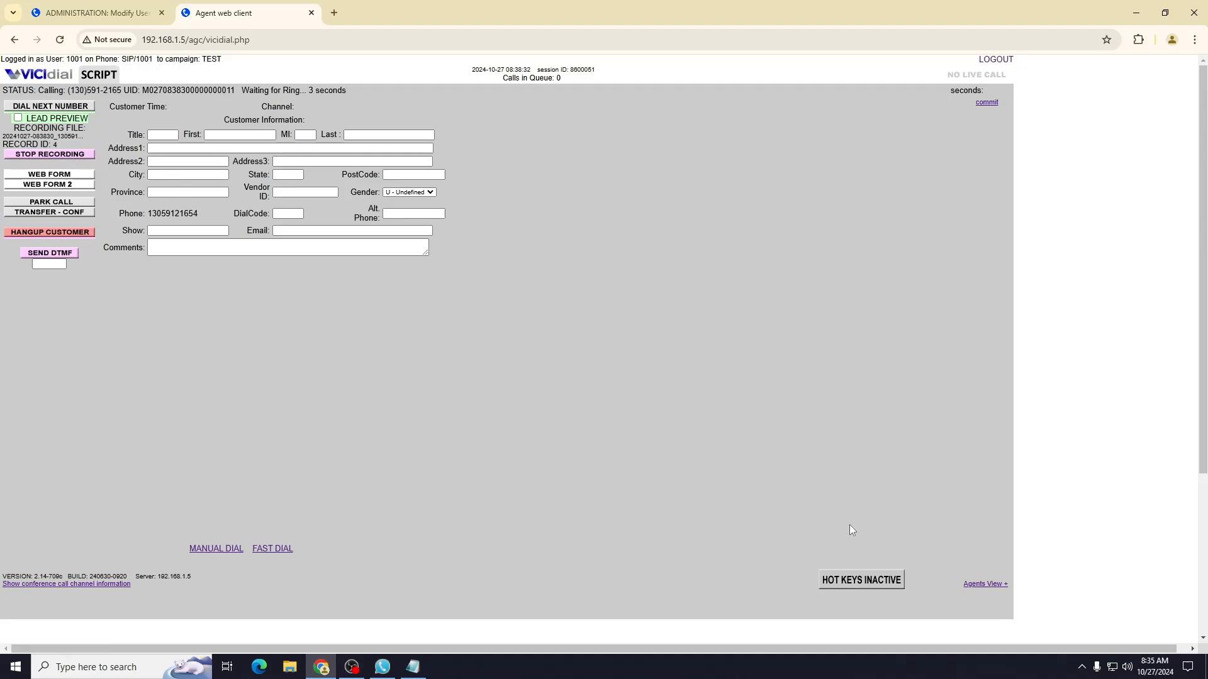
- Activate the hot keys, disposition the call as A - Answering Machine with hot key 1, and dismiss the agent alert
mouse_move(857, 588)
key(1)
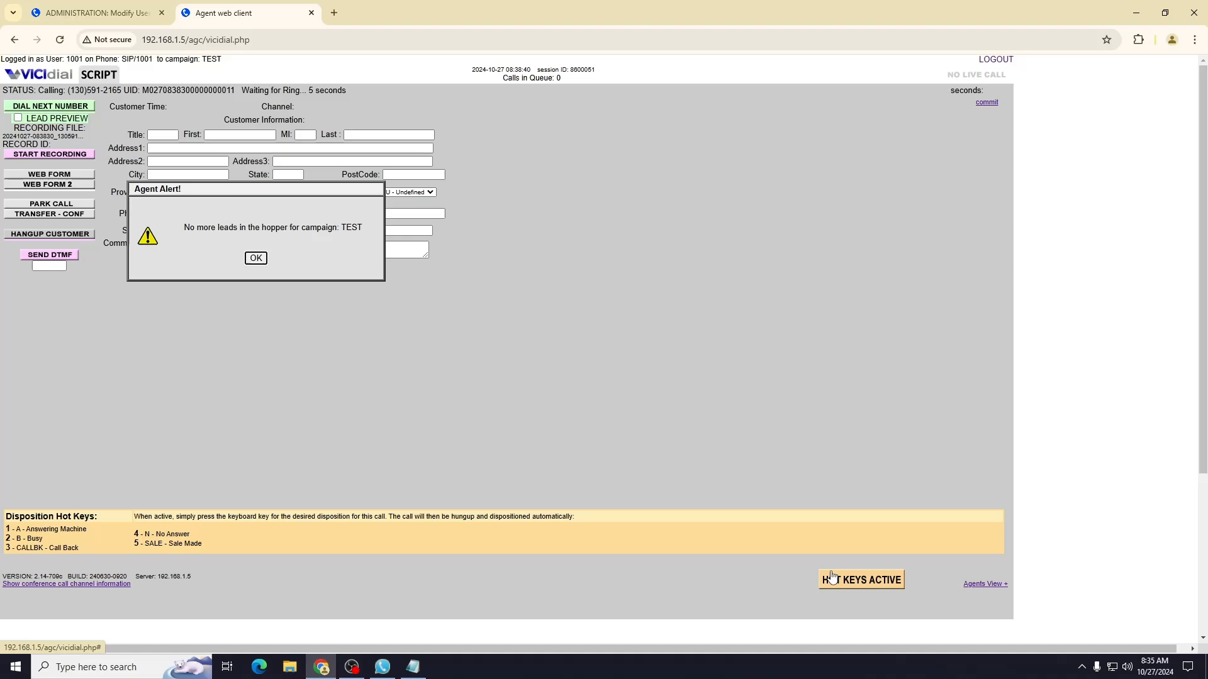
click(256, 258)
- Manually dial the copied phone number again as a new lead, leaving the dial code blank
click(216, 550)
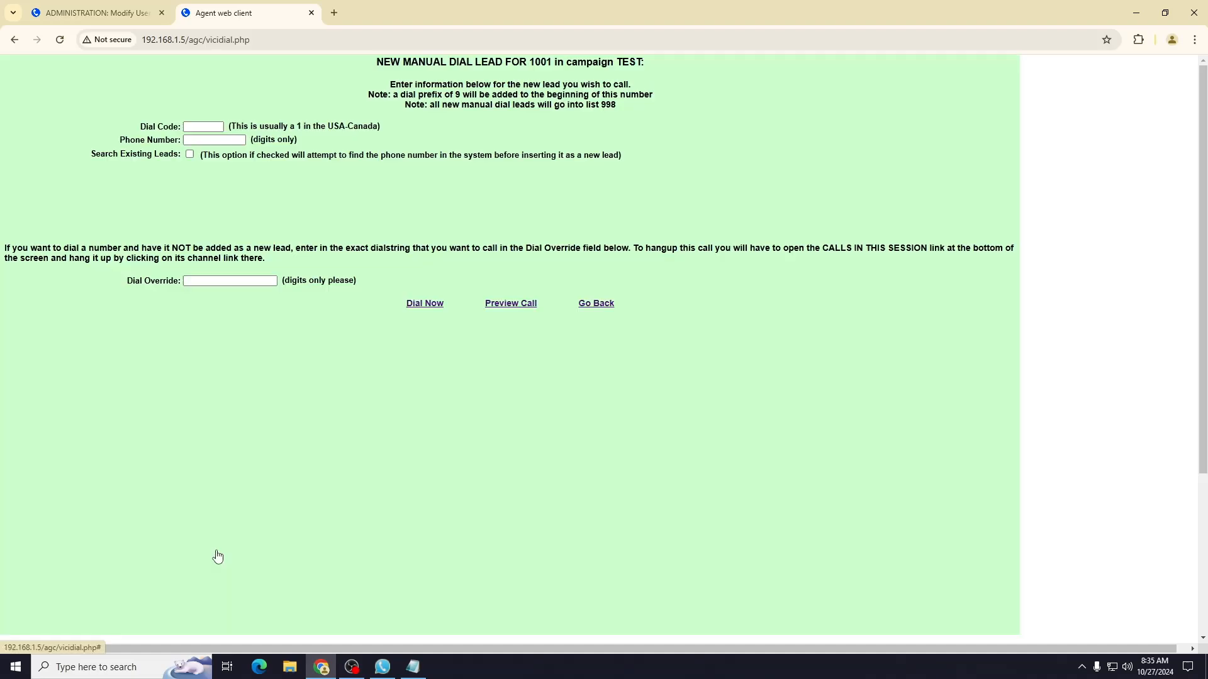
click(212, 141)
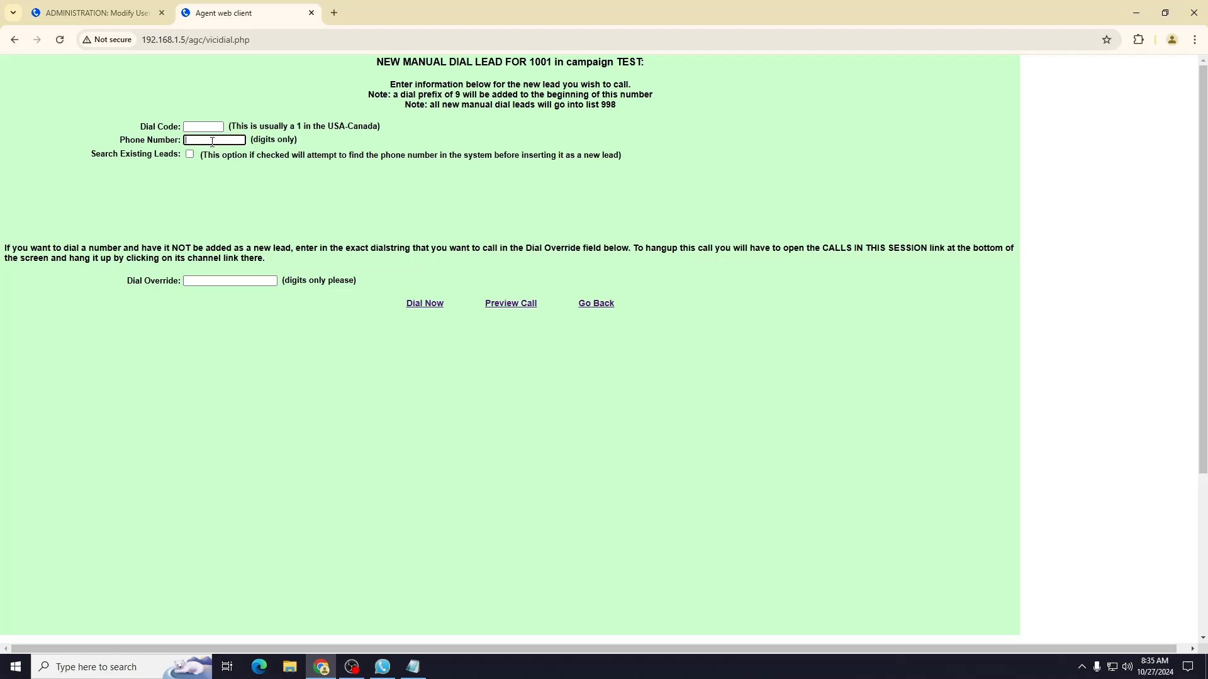
key(ctrl+v)
click(423, 304)
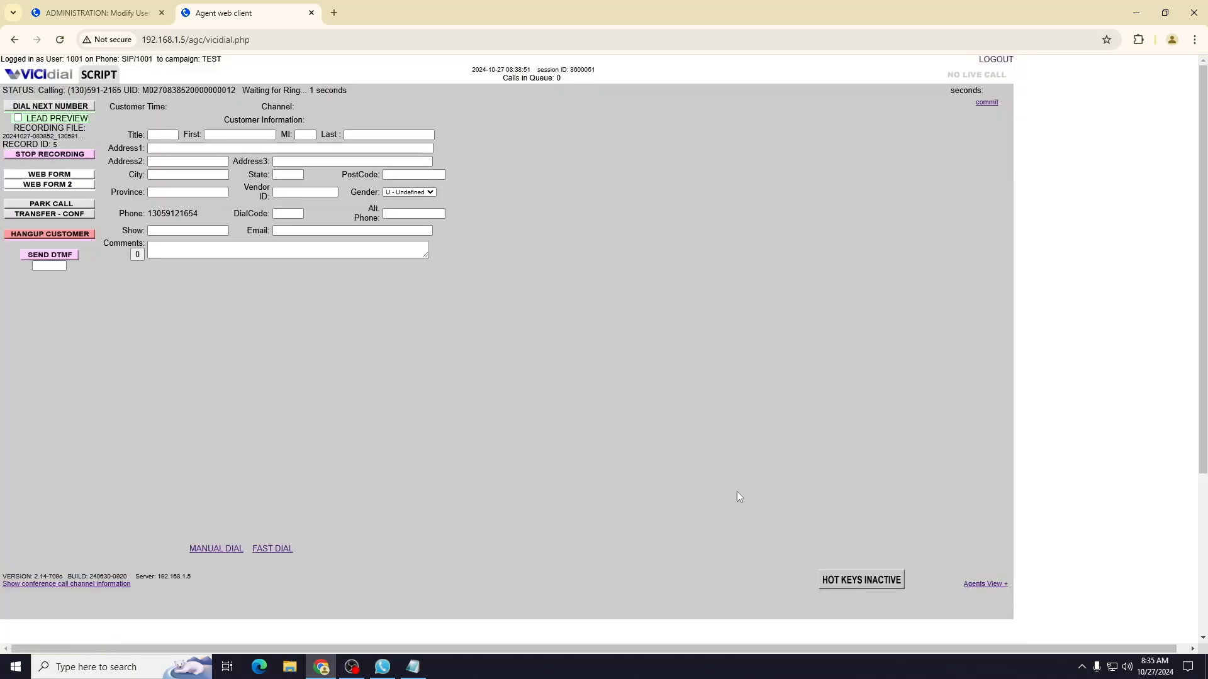
- Disposition the call as CALLBK - Call Back using activated hot key 3, and switch the hot keys off
click(861, 580)
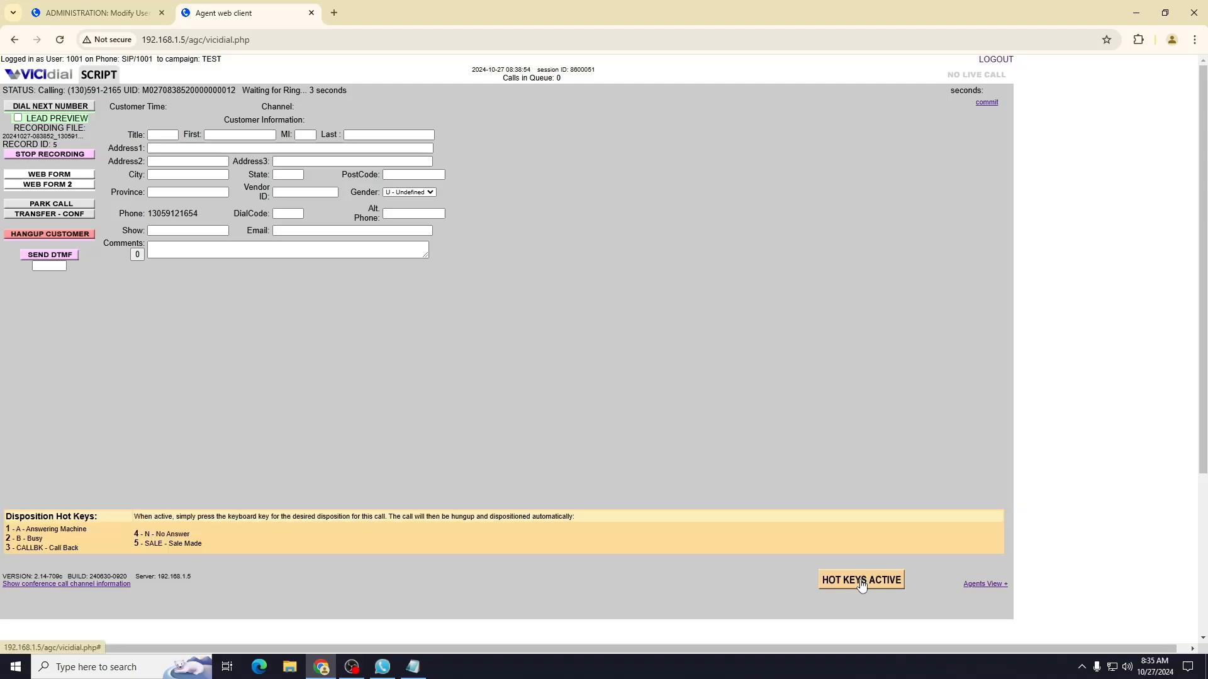
key(3)
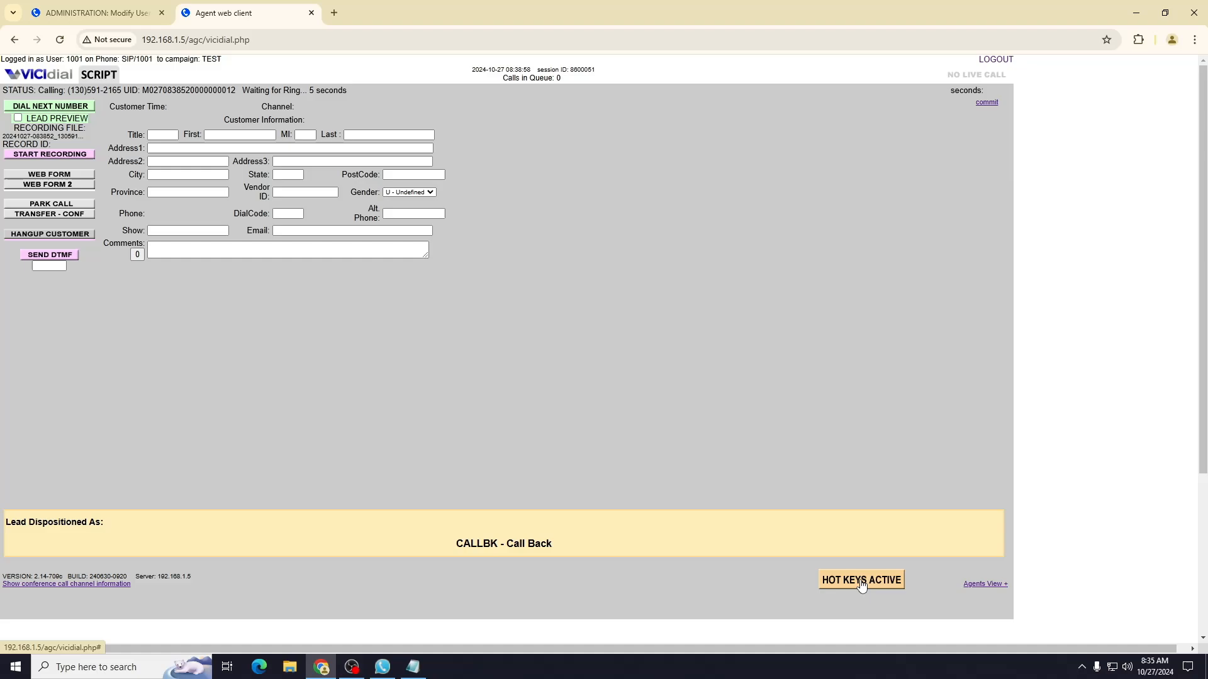
click(840, 585)
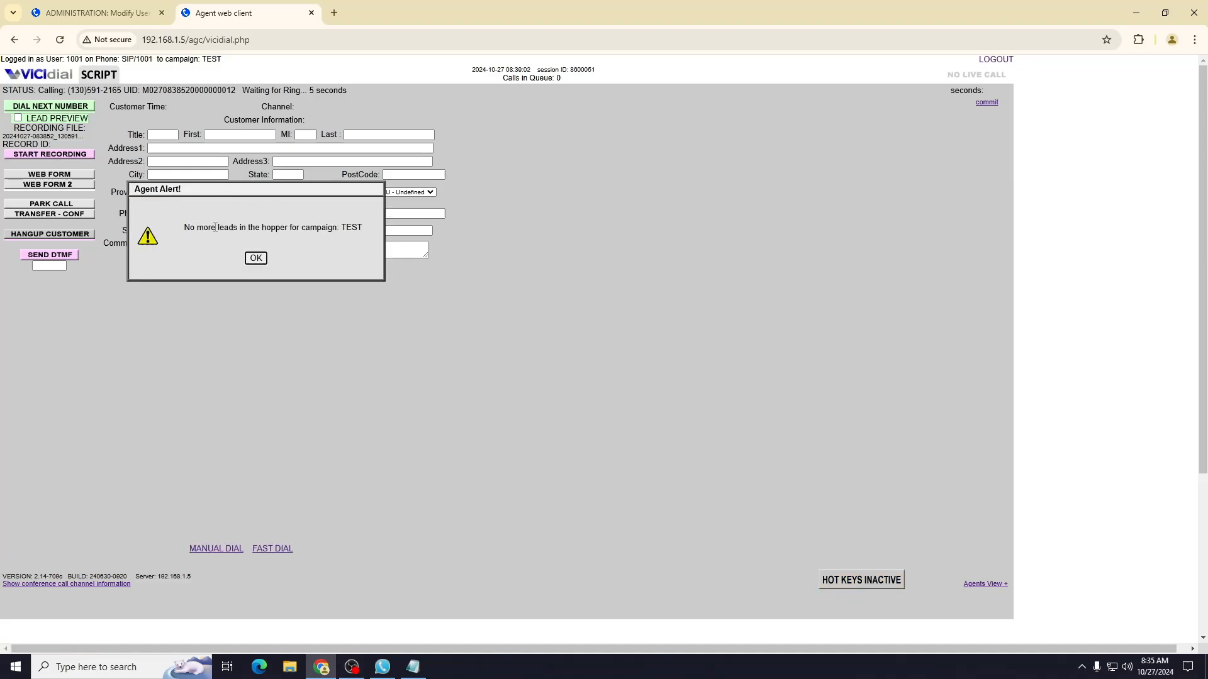
- Dismiss the agent alert about the TEST campaign's hopper and reactivate the hot keys
drag(183, 227, 313, 230)
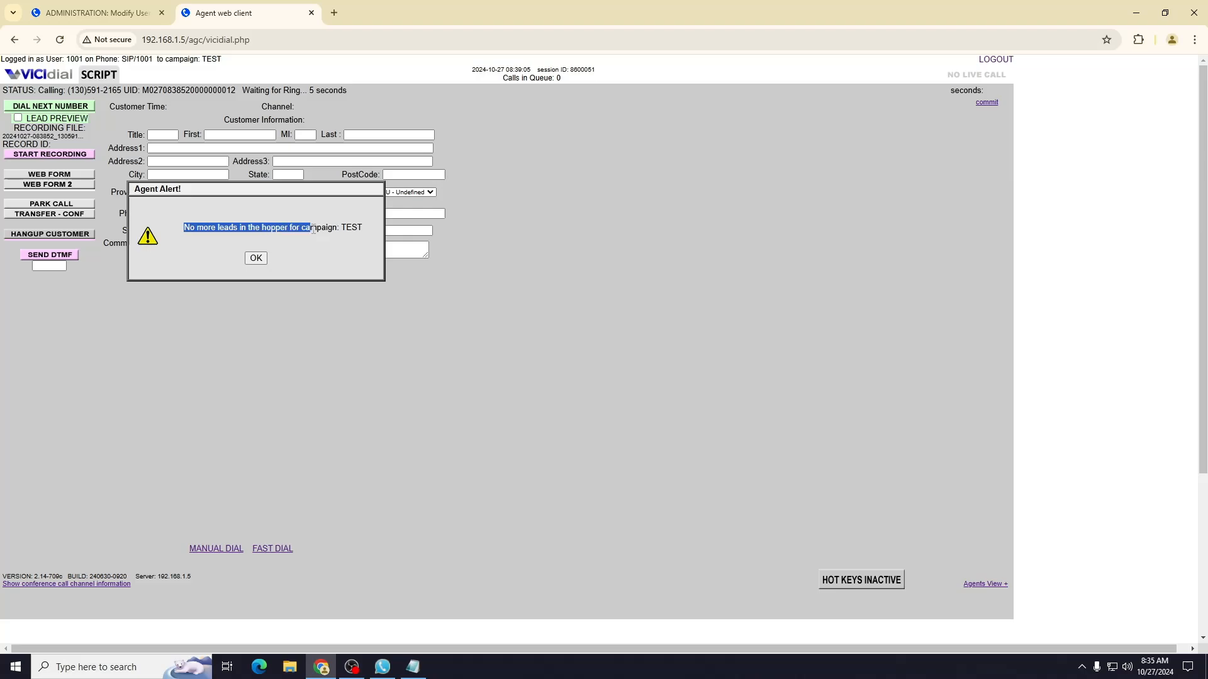
click(252, 258)
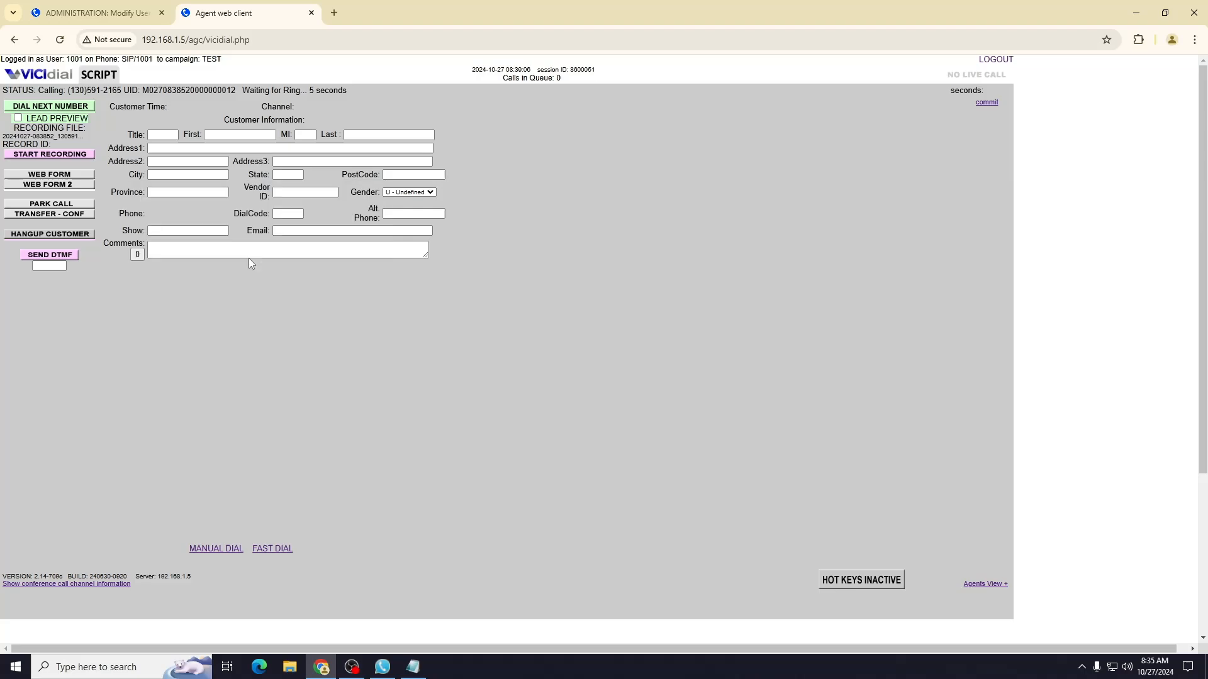
click(432, 231)
click(847, 581)
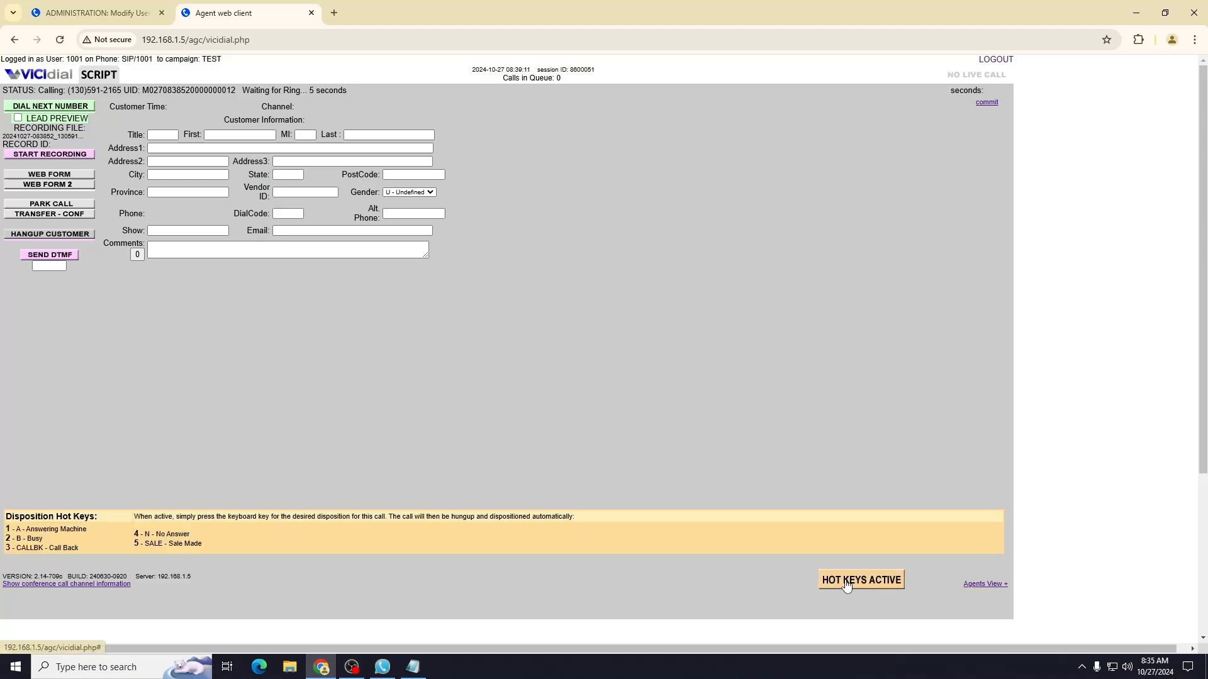